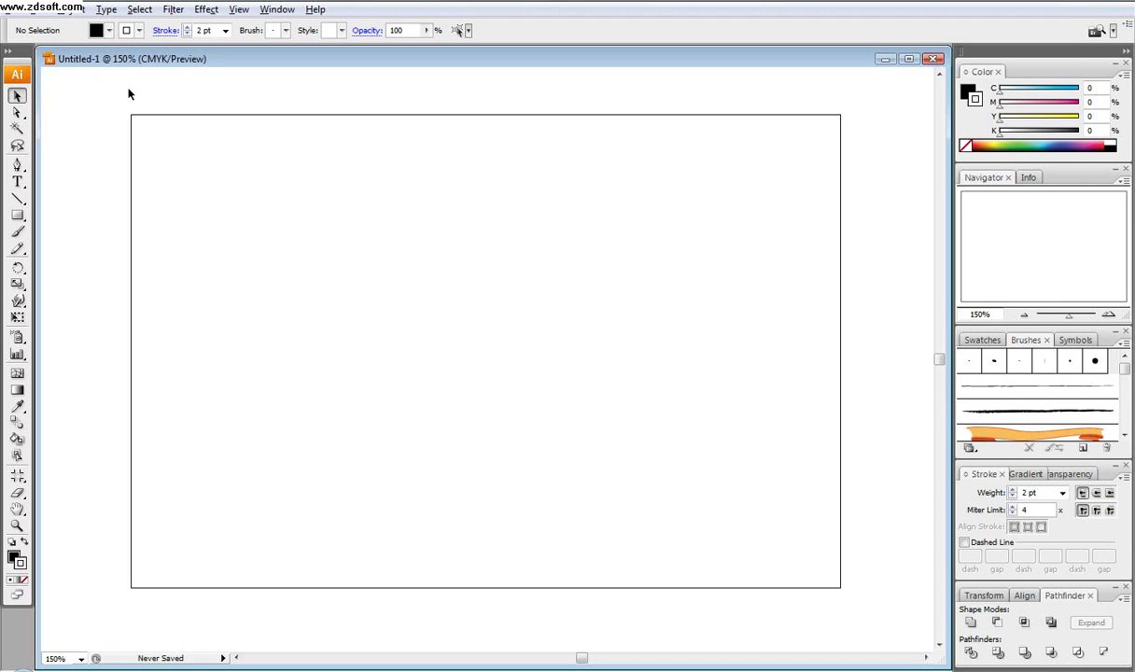
- Add an area text reading "CollegeTut" across the artboard and move it down to the middle
left_click(19, 182)
left_click_drag(166, 208, 814, 360)
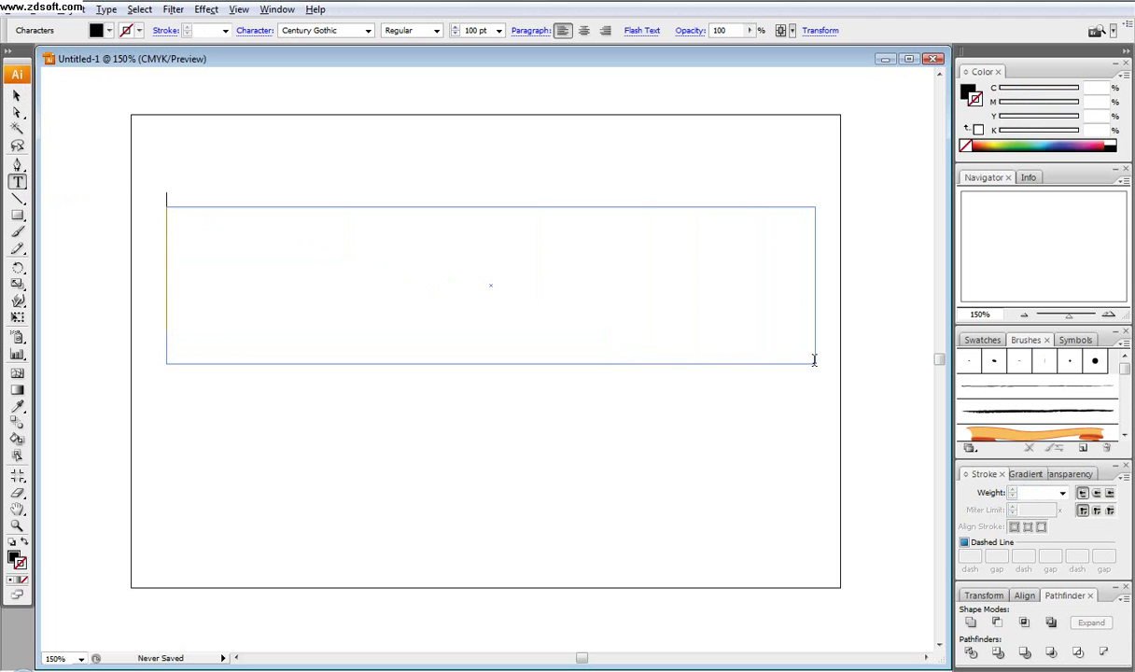
type("Col")
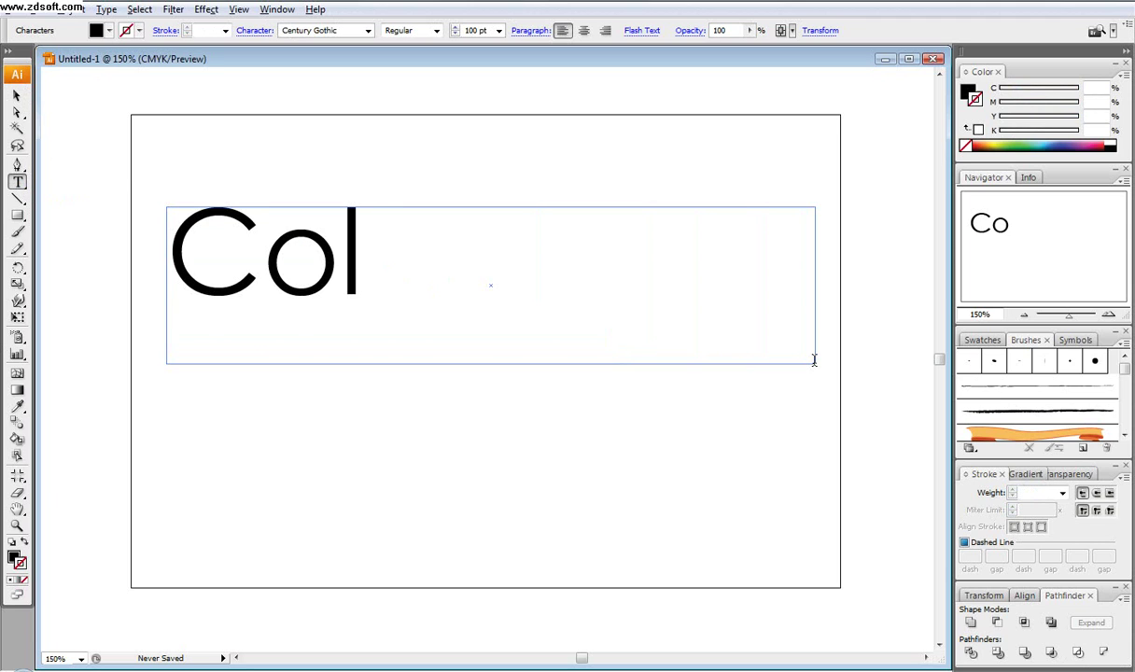
type("legeTut")
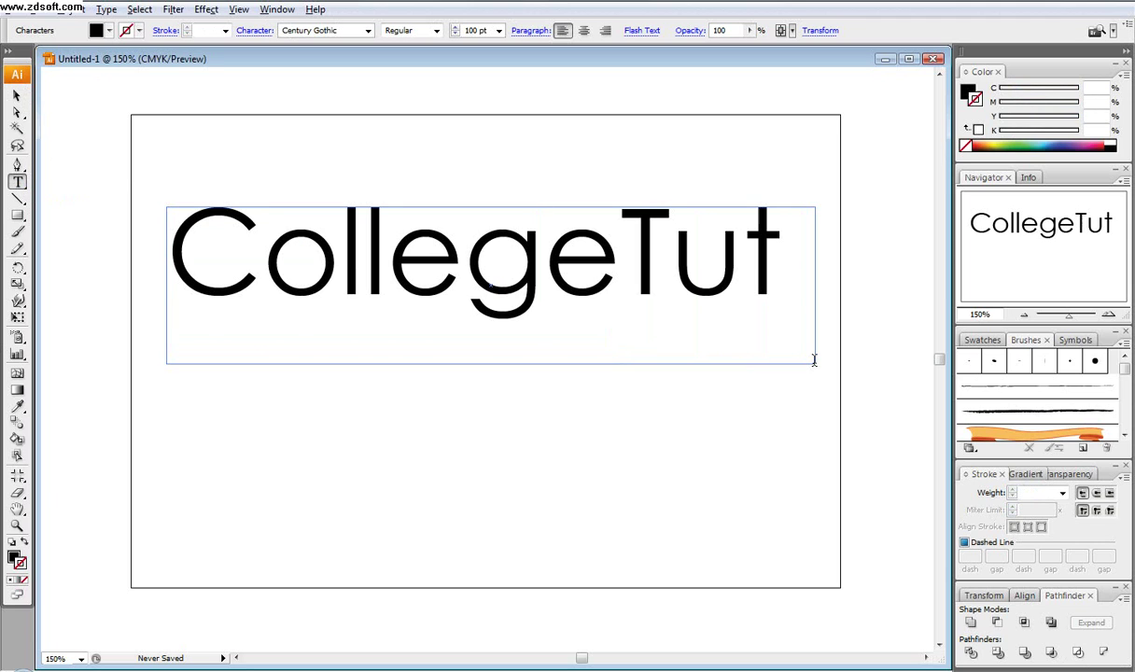
key("Escape")
left_click_drag(241, 230, 248, 309)
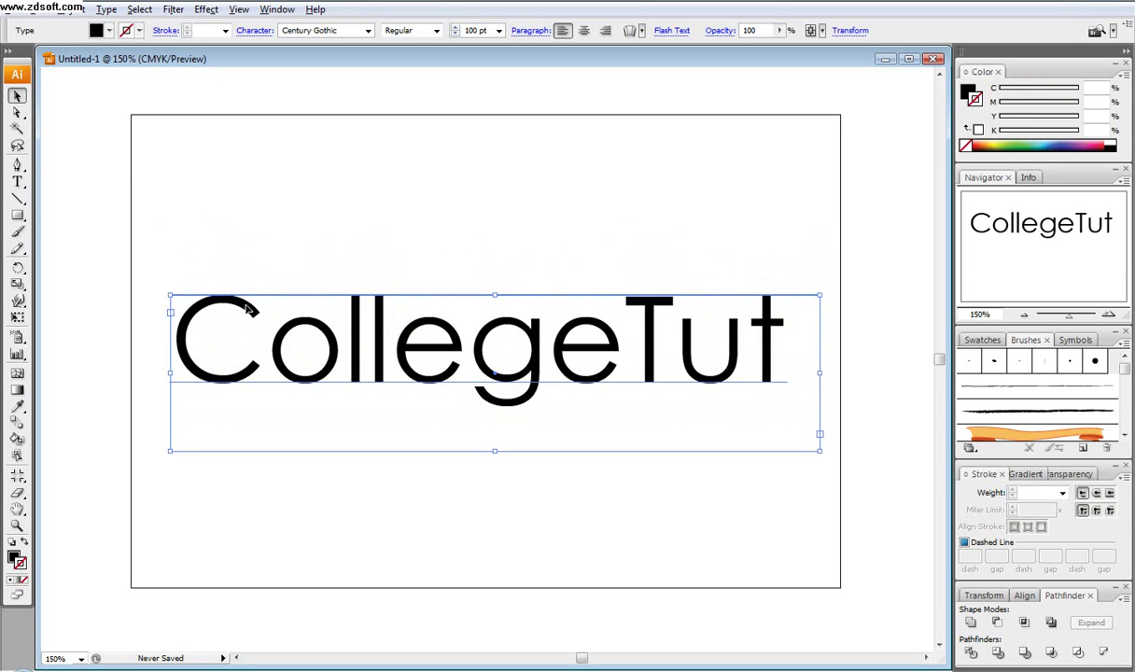
left_click(198, 113)
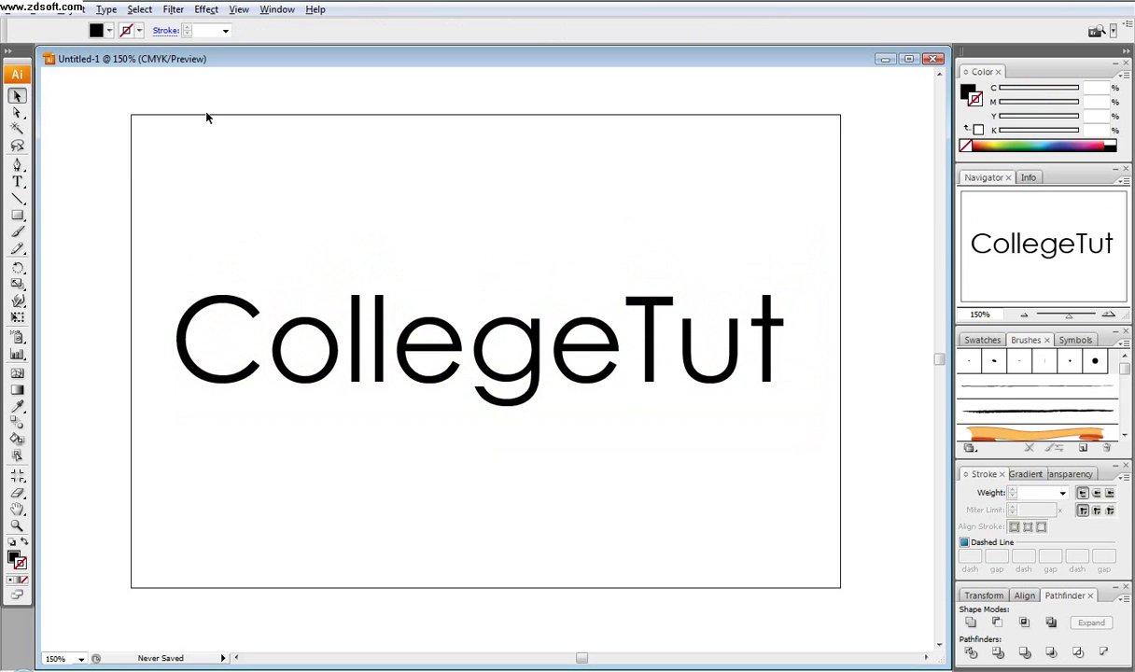
- Expand the object and fill of the CollegeTut text into editable letter outlines
left_click(220, 306)
left_click(67, 10)
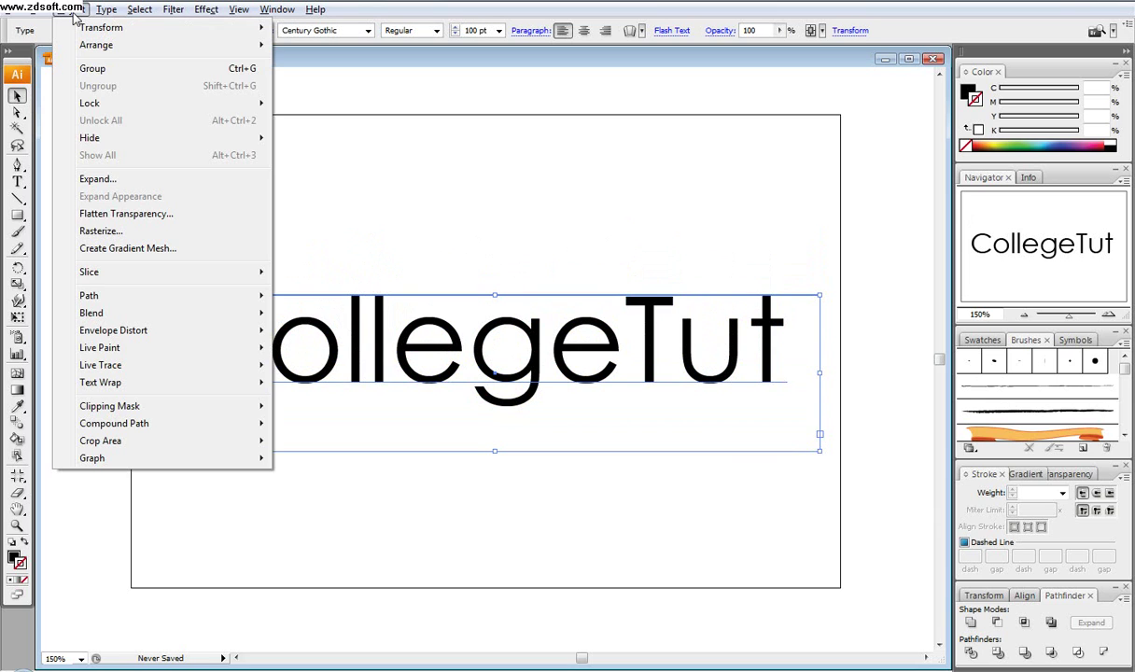
left_click(113, 181)
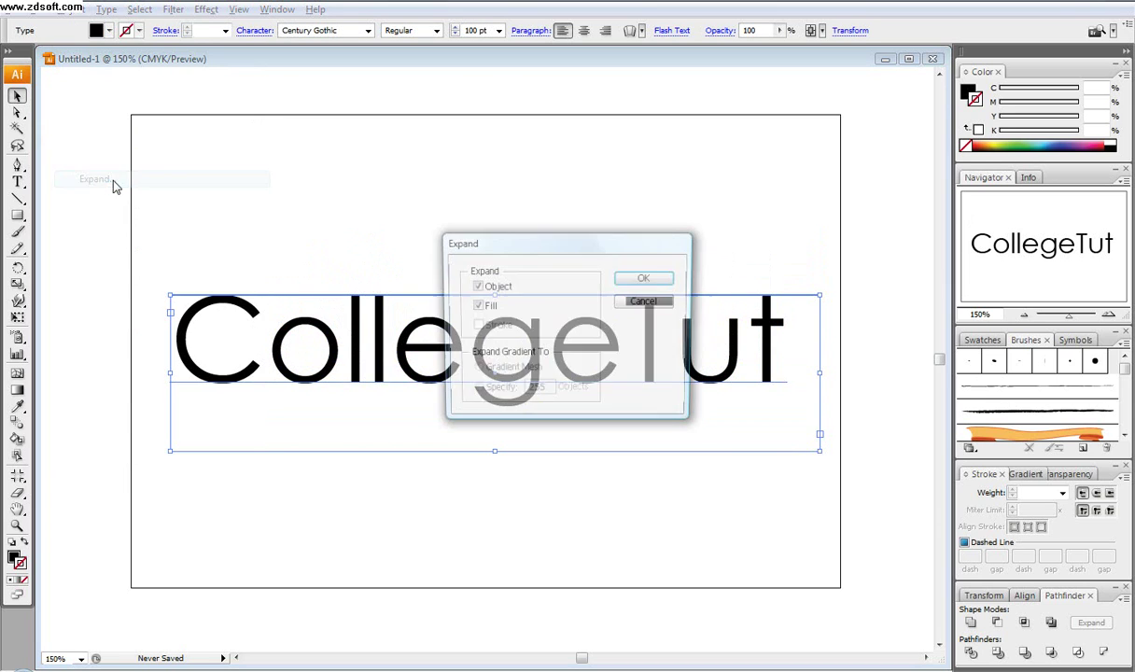
left_click(645, 278)
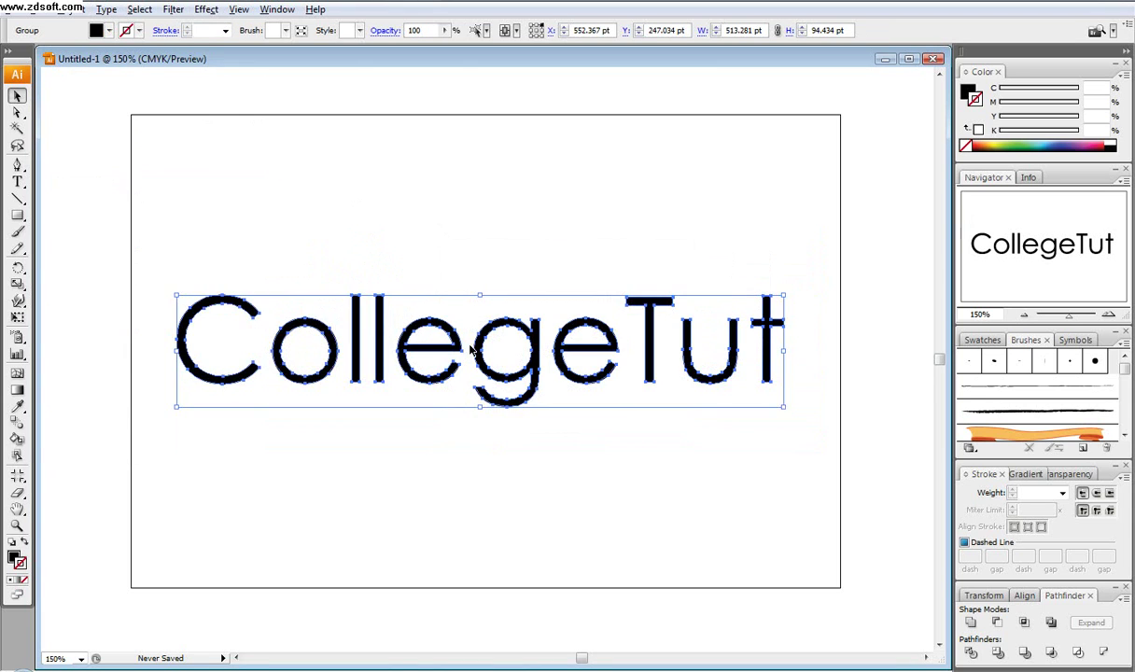
- Try to pull an anchor point on the inner circle of the letter g inward using Direct Selection
key("ctrl+plus")
scroll(439, 346, "up", 2)
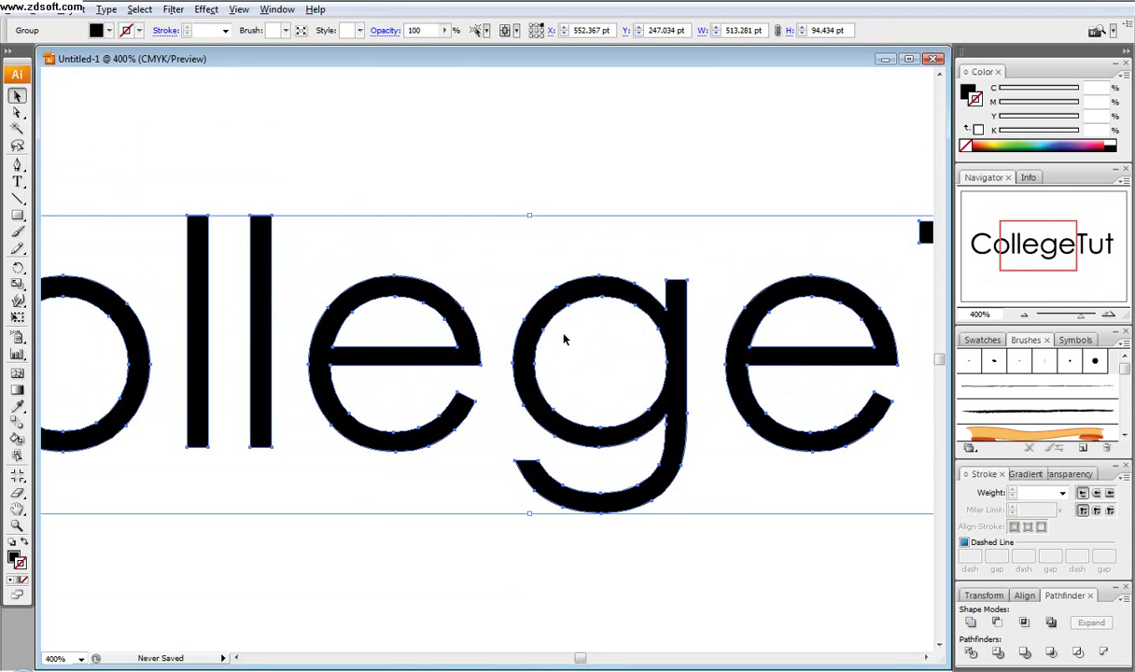
scroll(564, 335, "up", 1)
left_click_drag(612, 336, 519, 308)
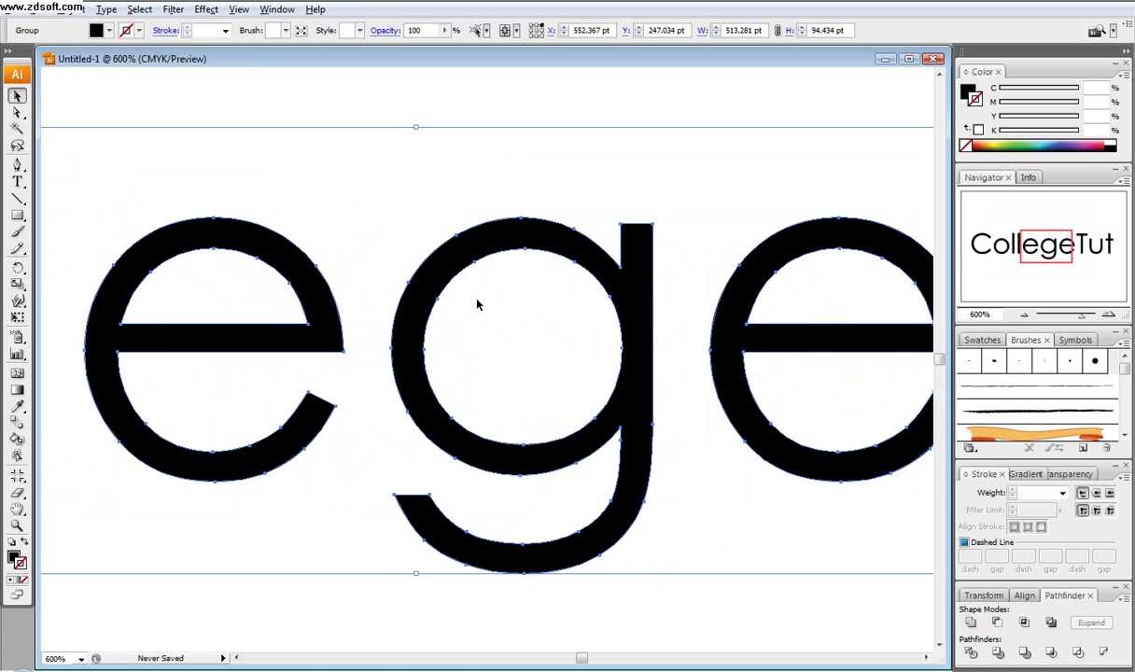
key("a")
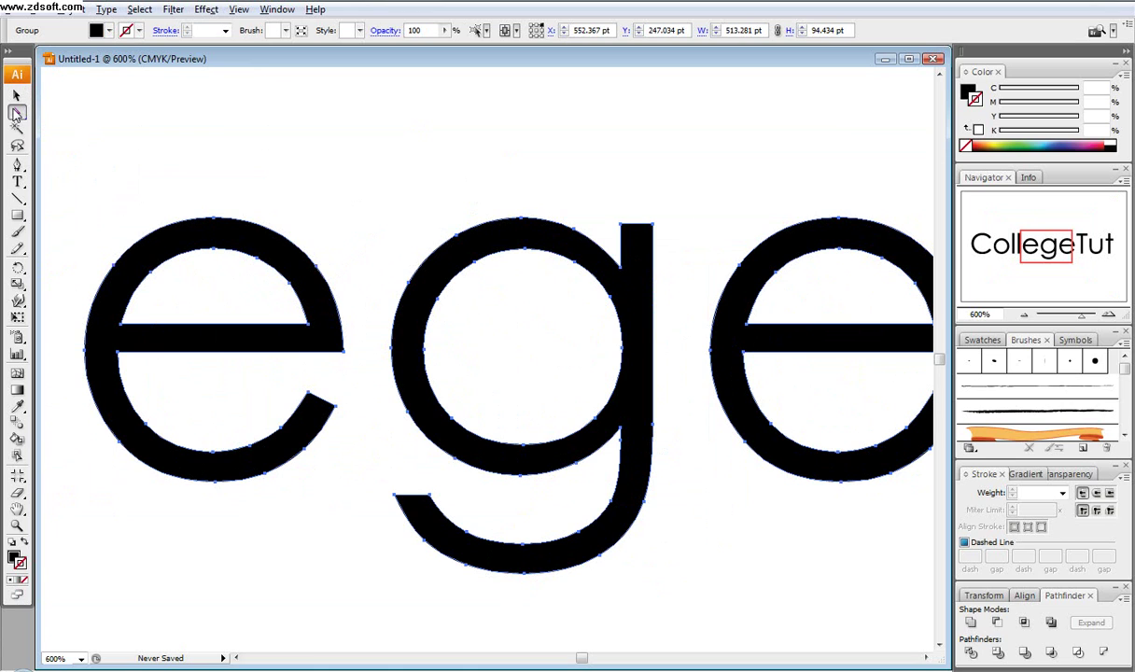
left_click(456, 230)
left_click(475, 265)
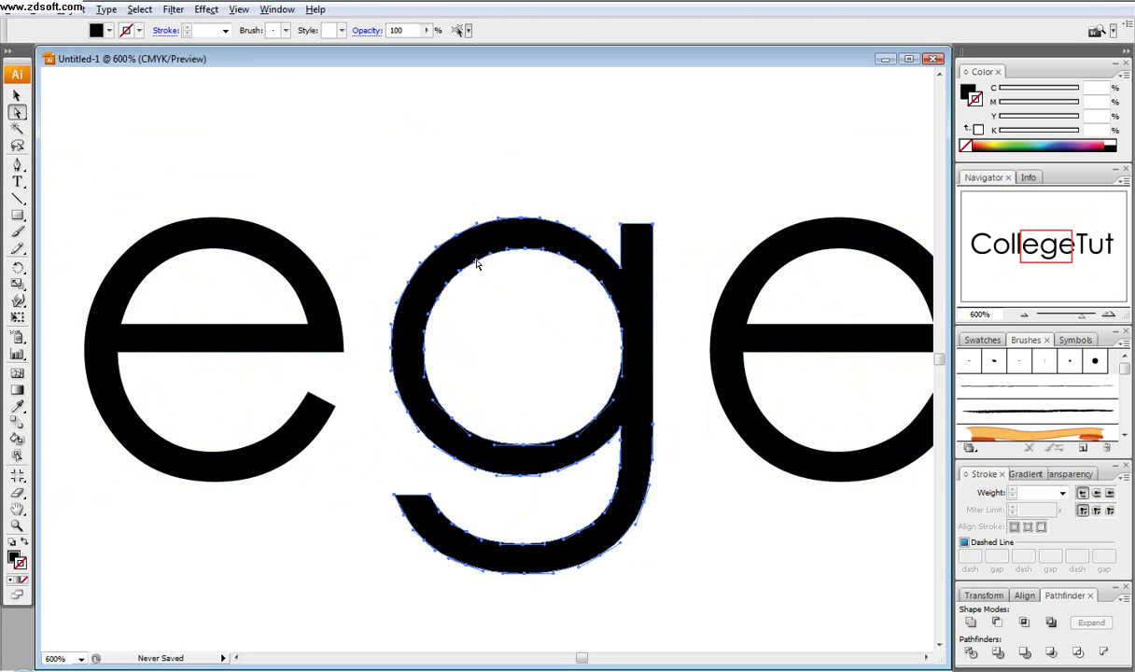
left_click_drag(481, 266, 509, 328)
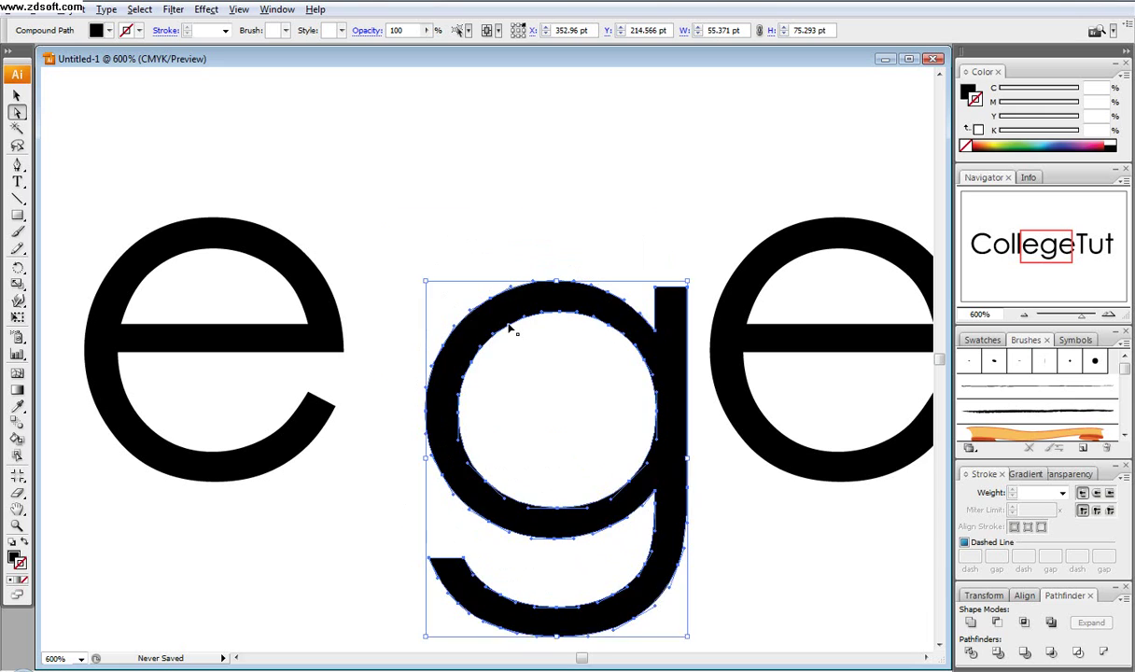
key("ctrl+z")
- Reshape the inner circle of the letter g by pulling four of its anchor points toward the centre
left_click(475, 264)
left_click_drag(477, 264, 513, 332)
left_click_drag(595, 425, 523, 382)
left_click_drag(451, 419, 485, 366)
left_click_drag(575, 262, 560, 310)
scroll(561, 337, "down", 2)
left_click(615, 464)
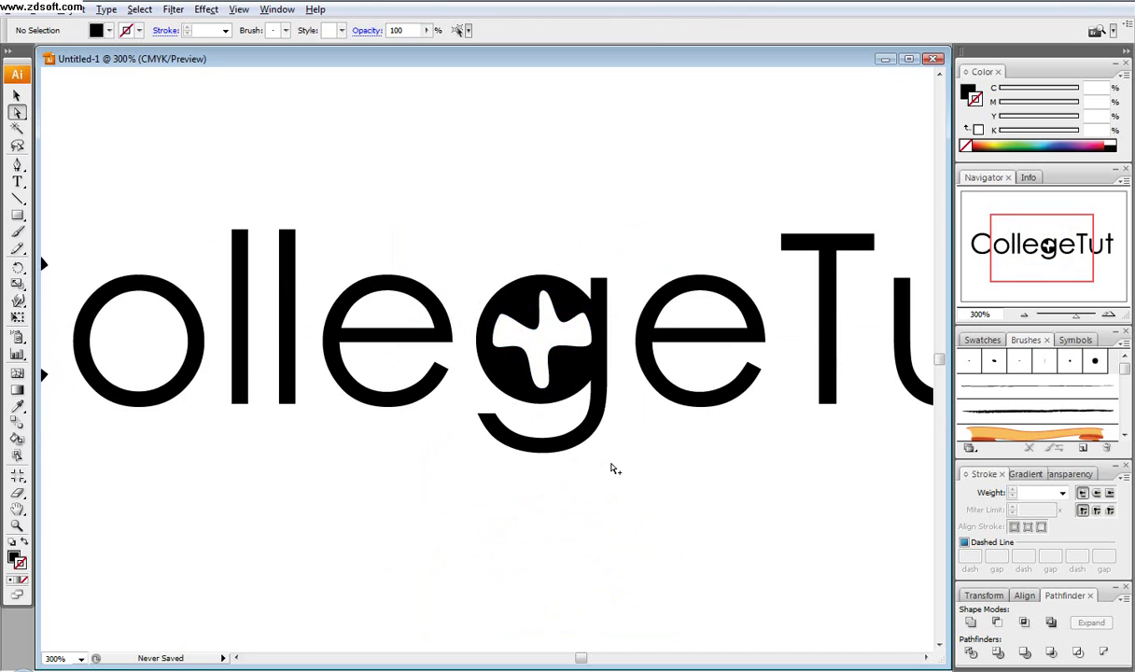
scroll(615, 465, "down", 2)
left_click_drag(623, 466, 624, 434)
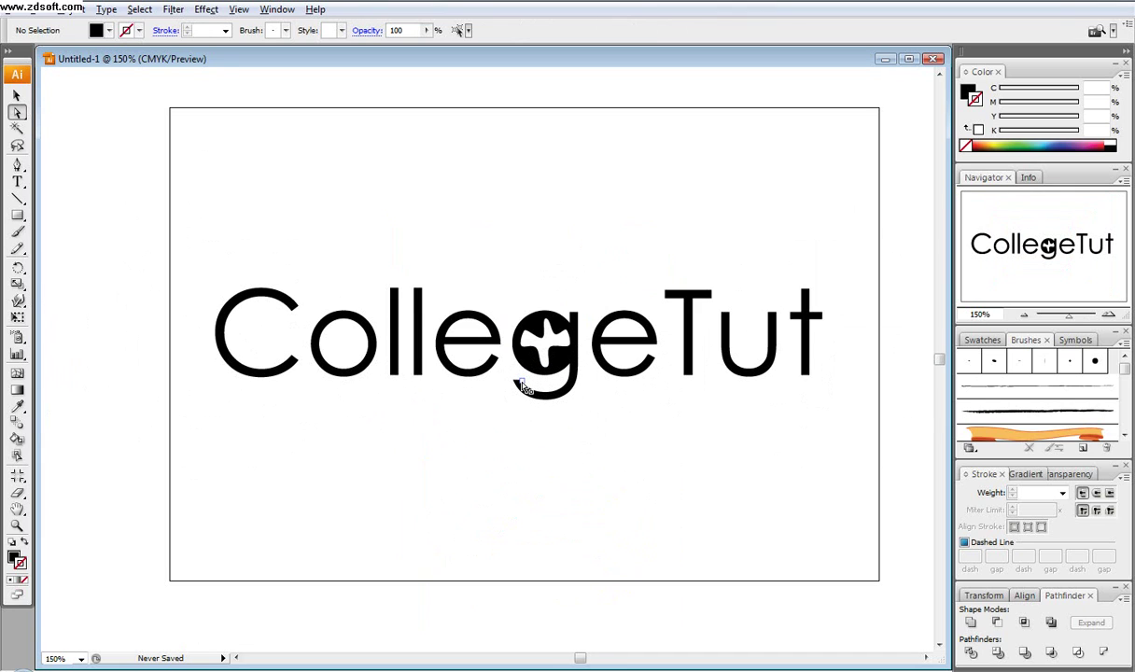
- Undo the anchor point edits on the letter g and deselect everything
key("ctrl+z")
key("ctrl+z")
key("ctrl+z")
key("ctrl+z")
key("ctrl+z")
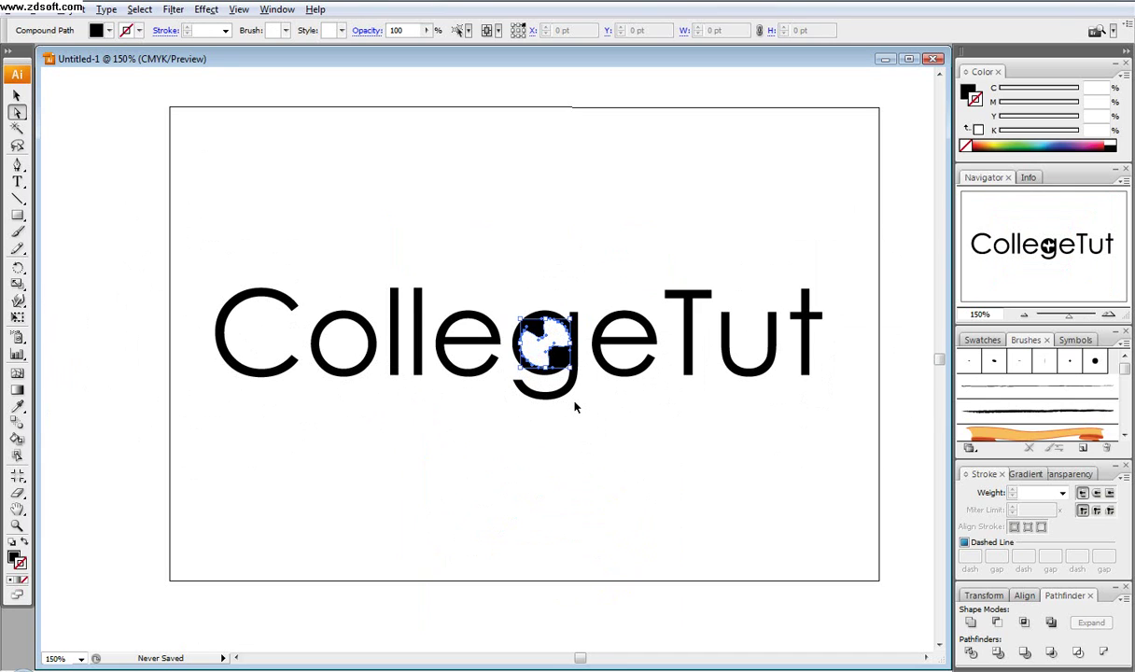
left_click(605, 437)
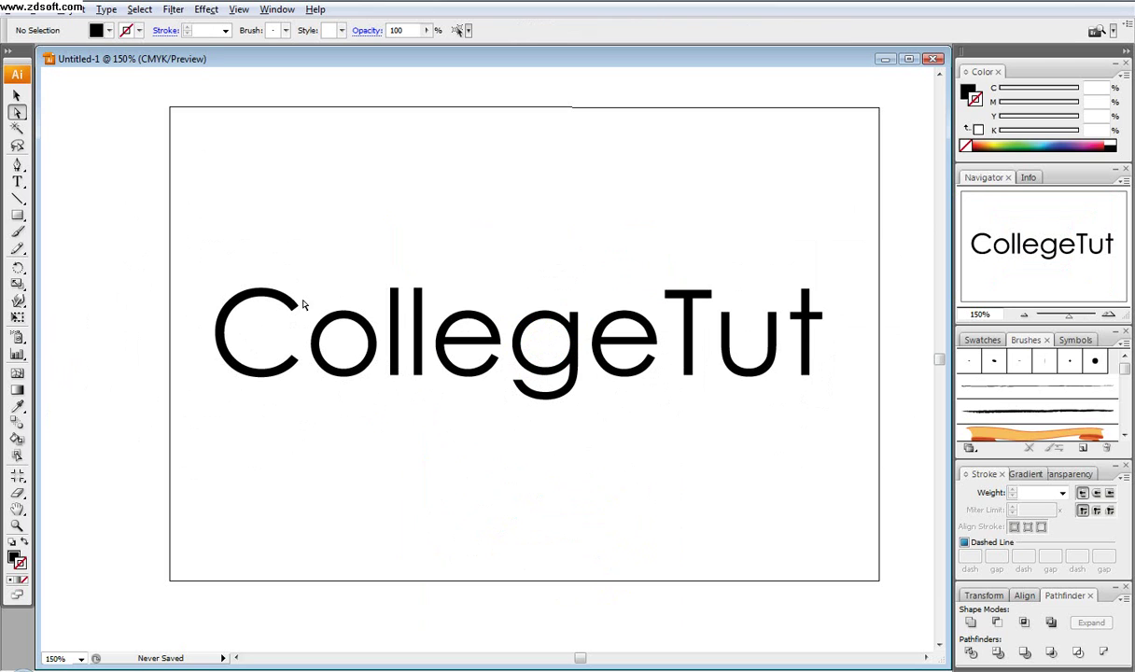
- Offset the paths of all the letters by 5.5 pt with round joins and a miter limit of 7
left_click_drag(222, 237, 840, 436)
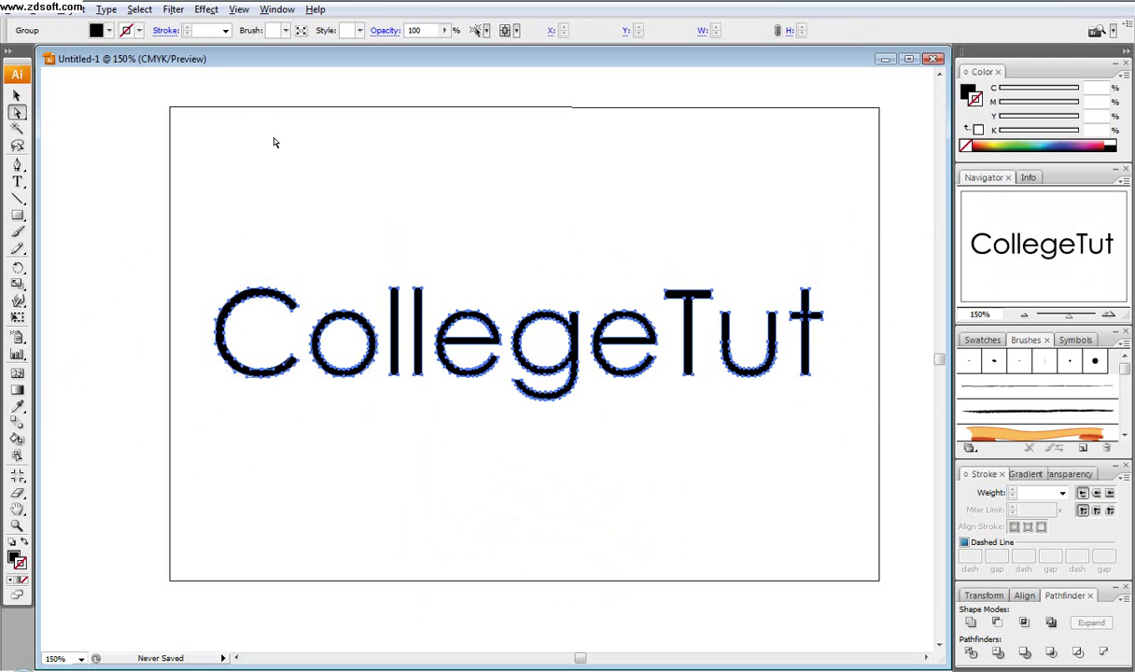
left_click(69, 11)
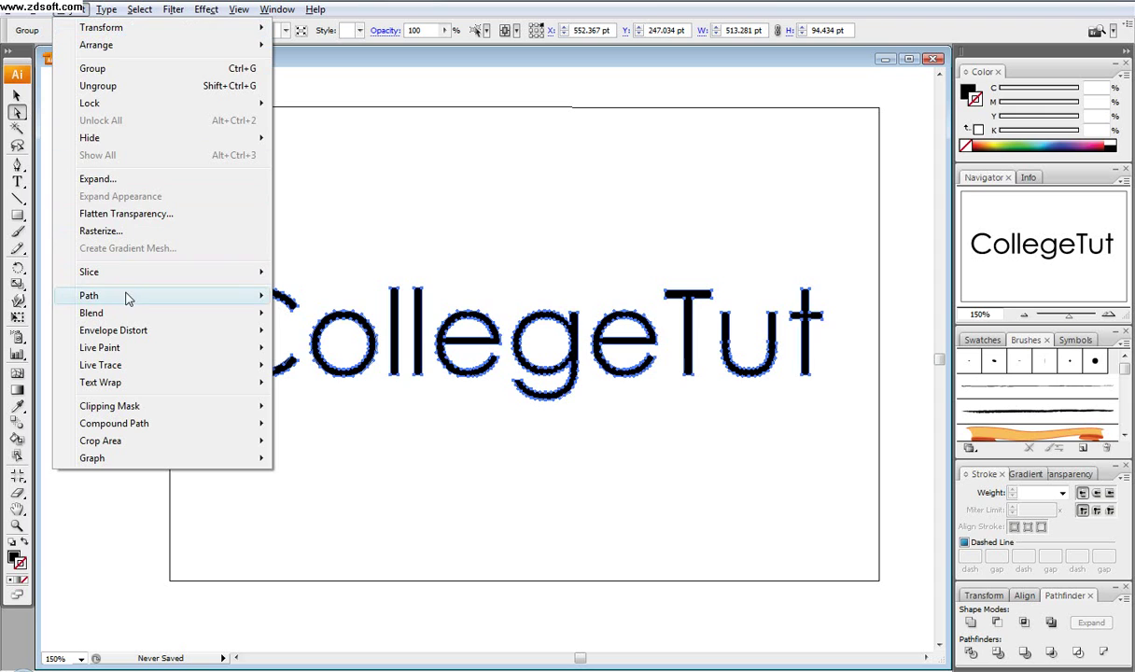
mouse_move(129, 299)
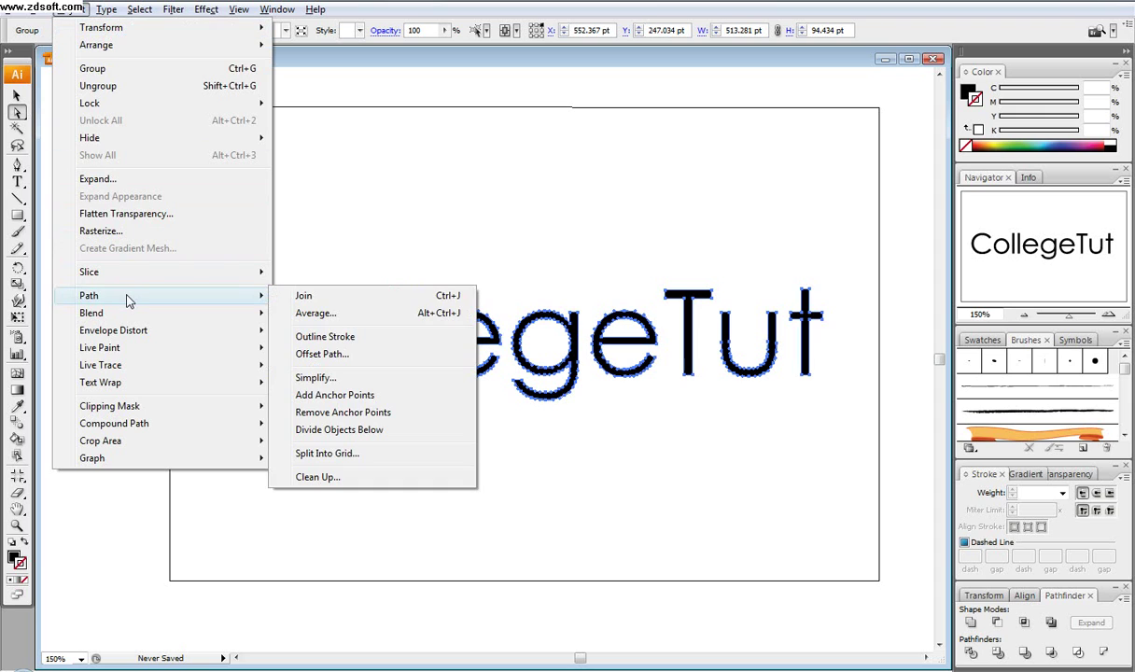
left_click(361, 359)
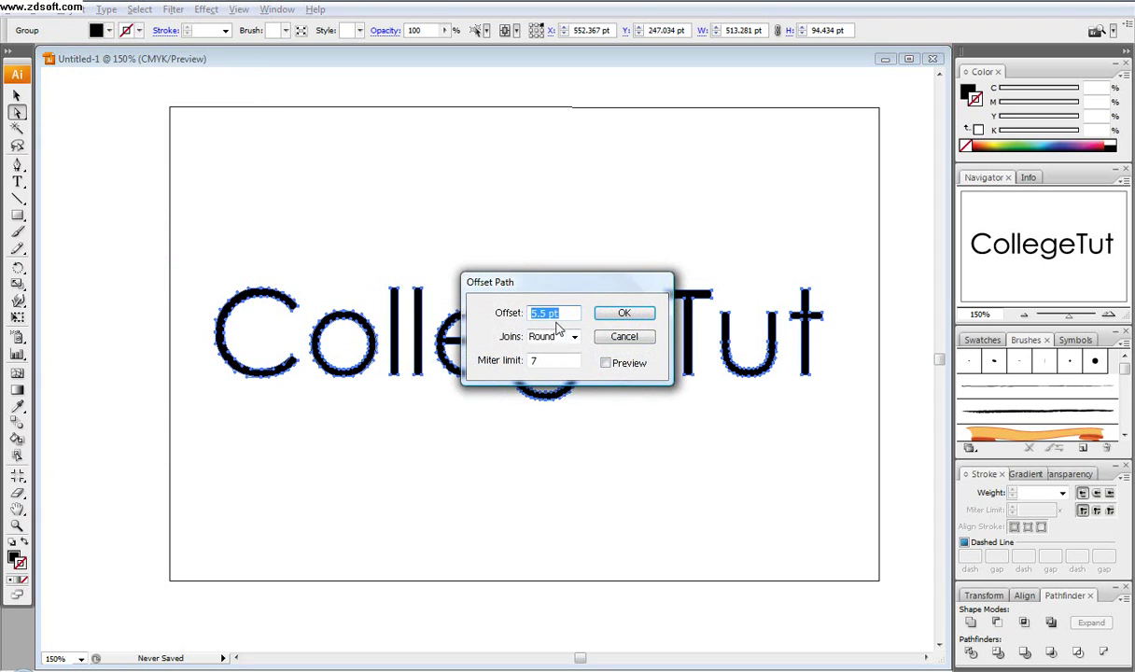
left_click_drag(550, 279, 576, 131)
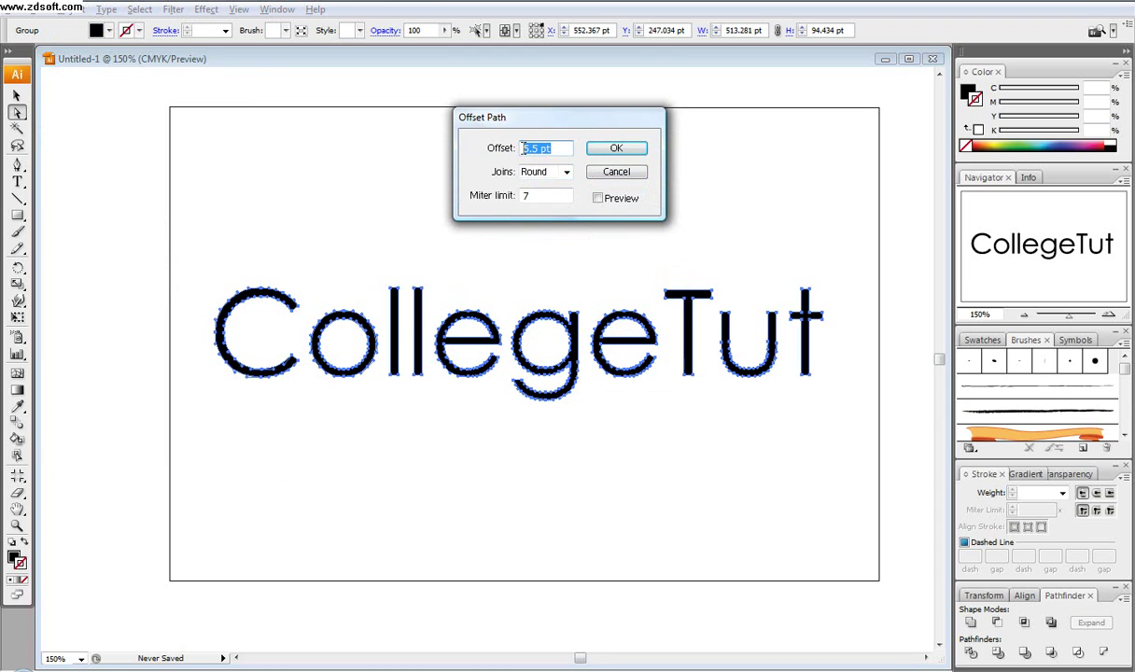
left_click(598, 199)
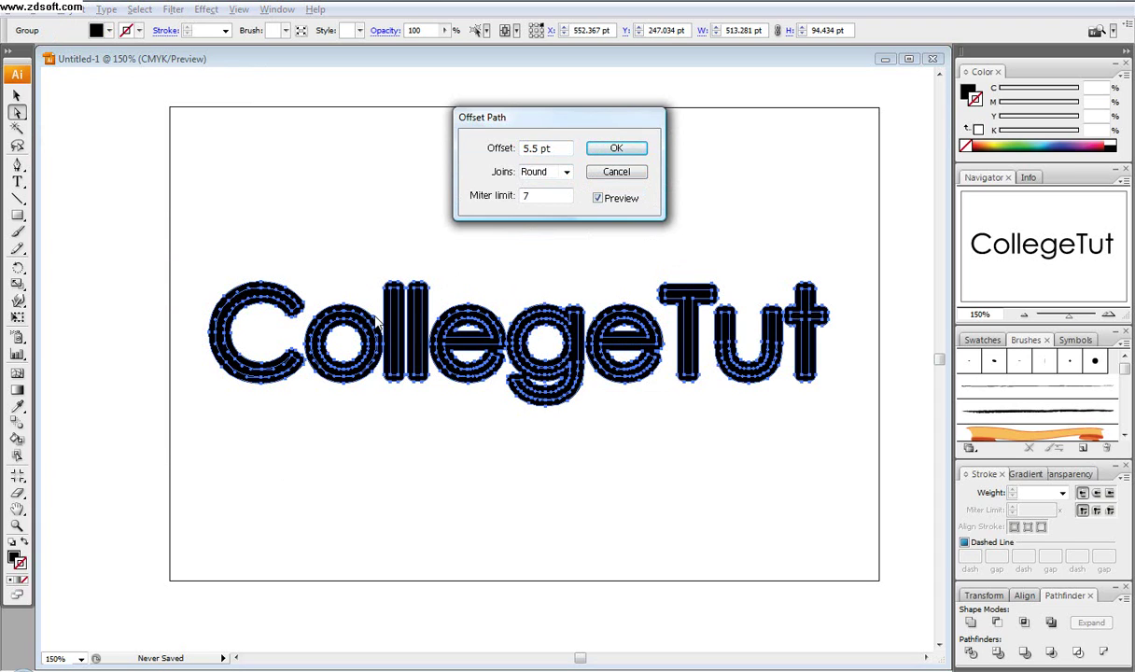
left_click(616, 149)
key("ctrl+plus")
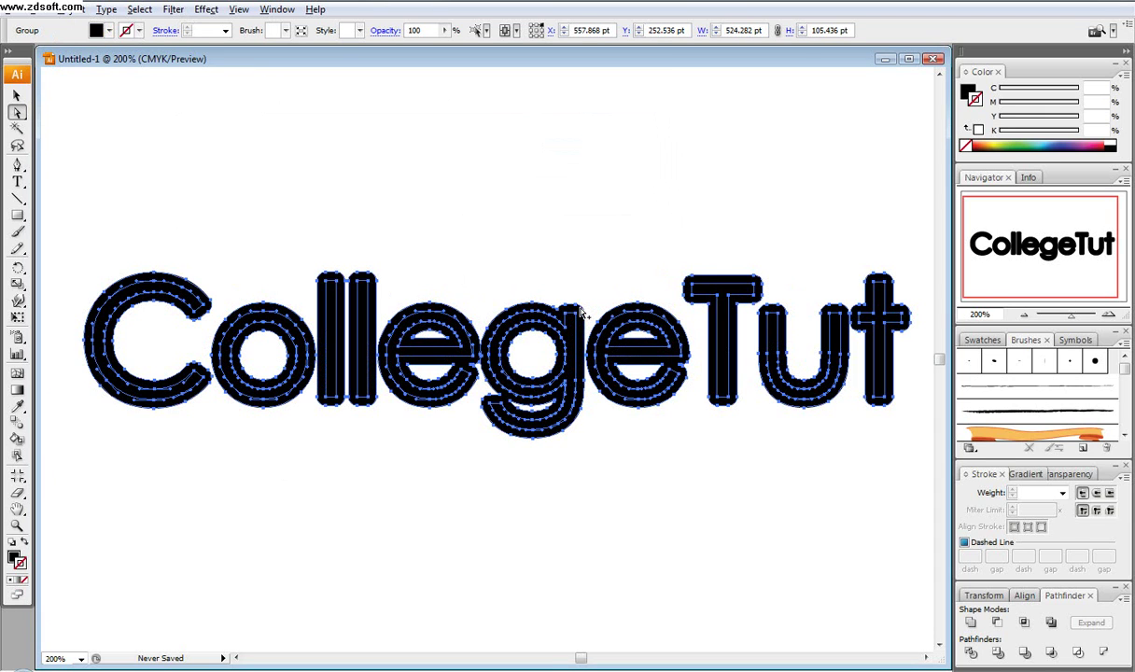
left_click(562, 206)
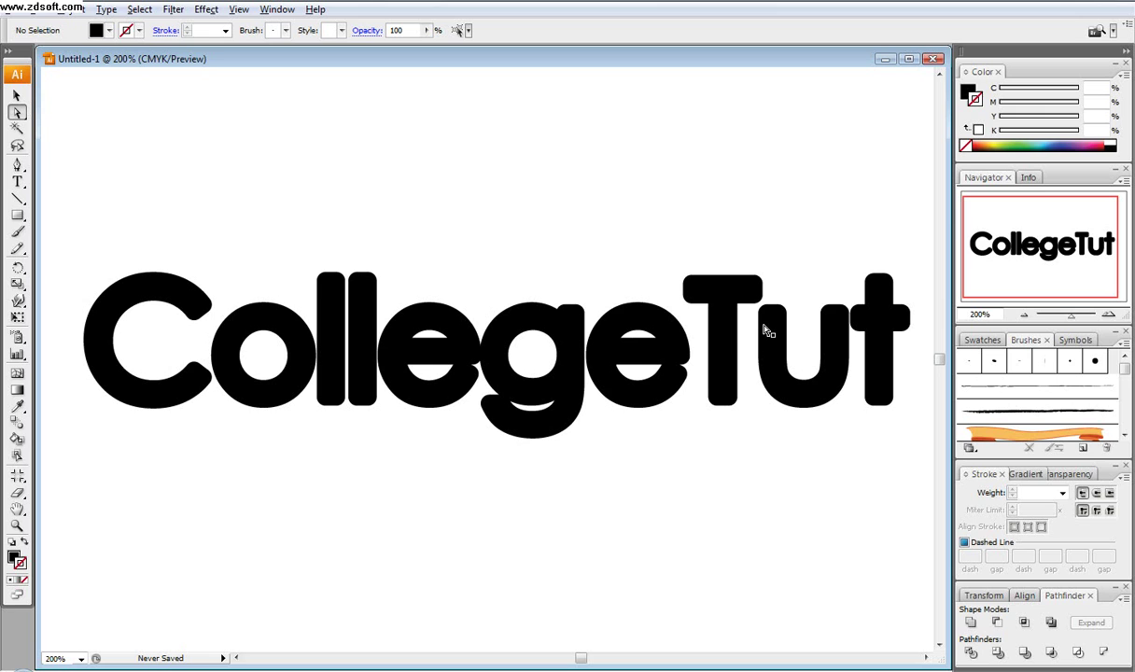
- Select the inner outline of the T, then undo the path offset on the lettering
left_click(726, 333)
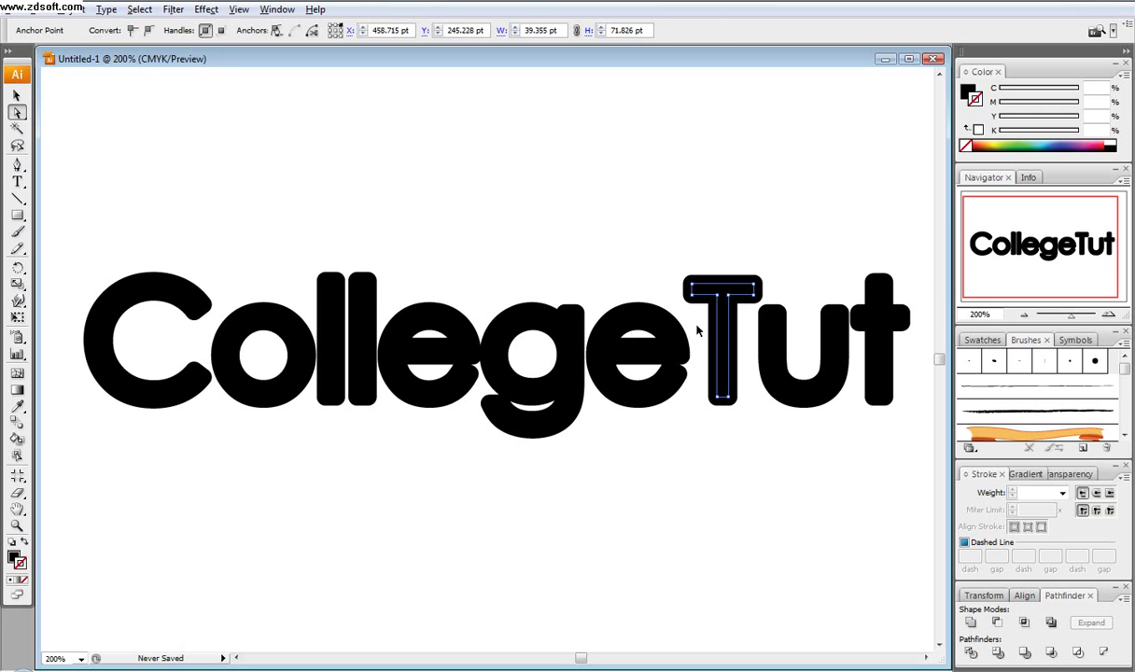
key("ctrl+z")
left_click(612, 218)
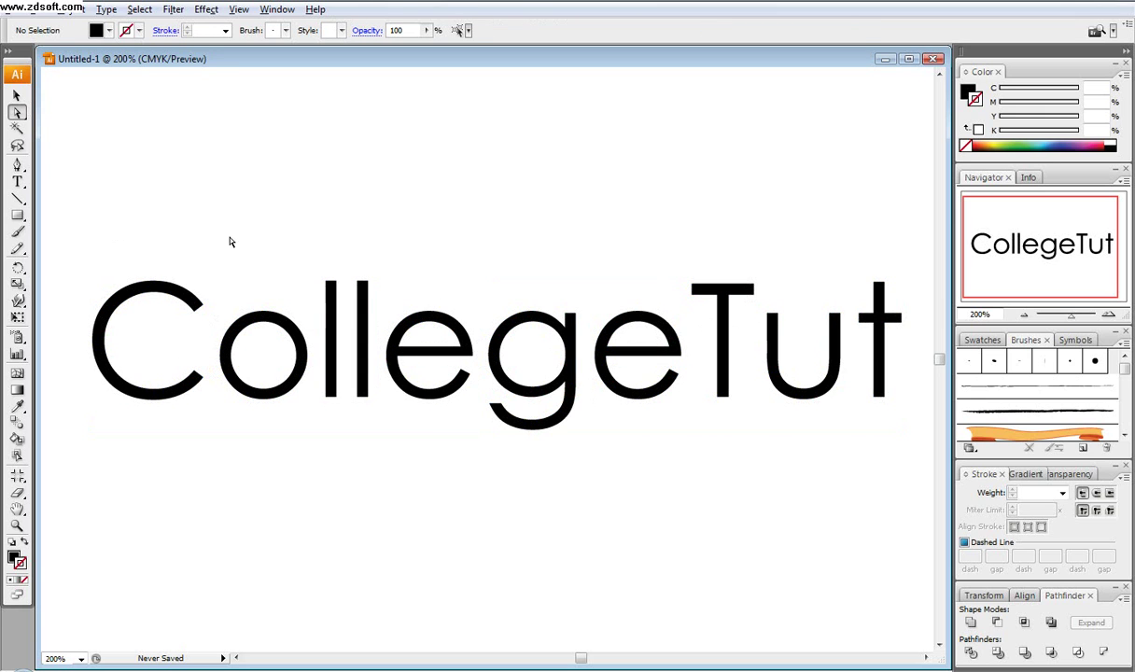
- Apply a white stroke with a 2 pt weight to all the letters
key("ctrl+minus")
left_click_drag(127, 220, 737, 399)
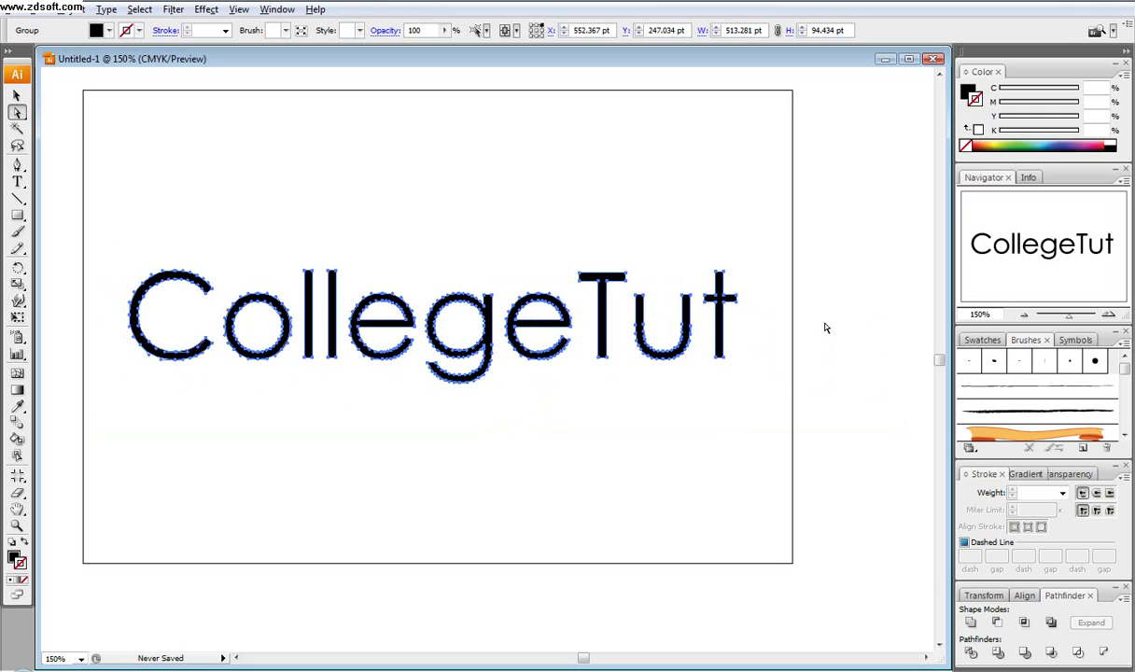
left_click(1114, 139)
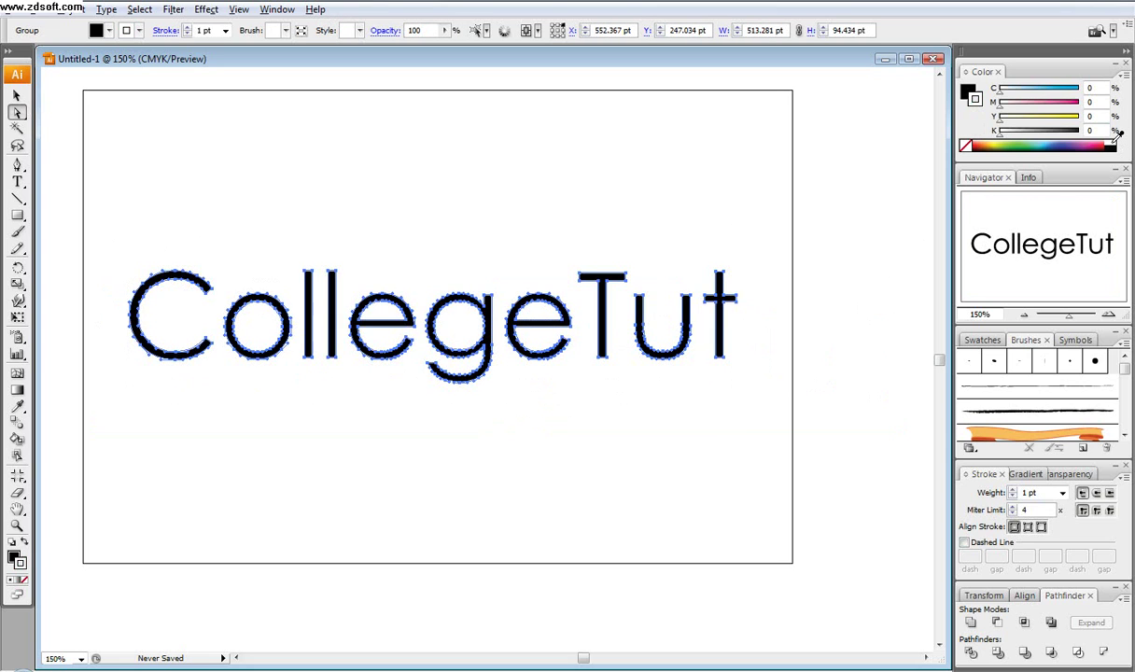
left_click(188, 27)
- Offset the paths of the white-stroked letters by 5.5 pt with round joins and a miter limit of 7, checking the preview
mouse_move(111, 196)
left_mouse_down()
mouse_move(355, 330)
mouse_move(795, 423)
left_mouse_up()
left_click(67, 11)
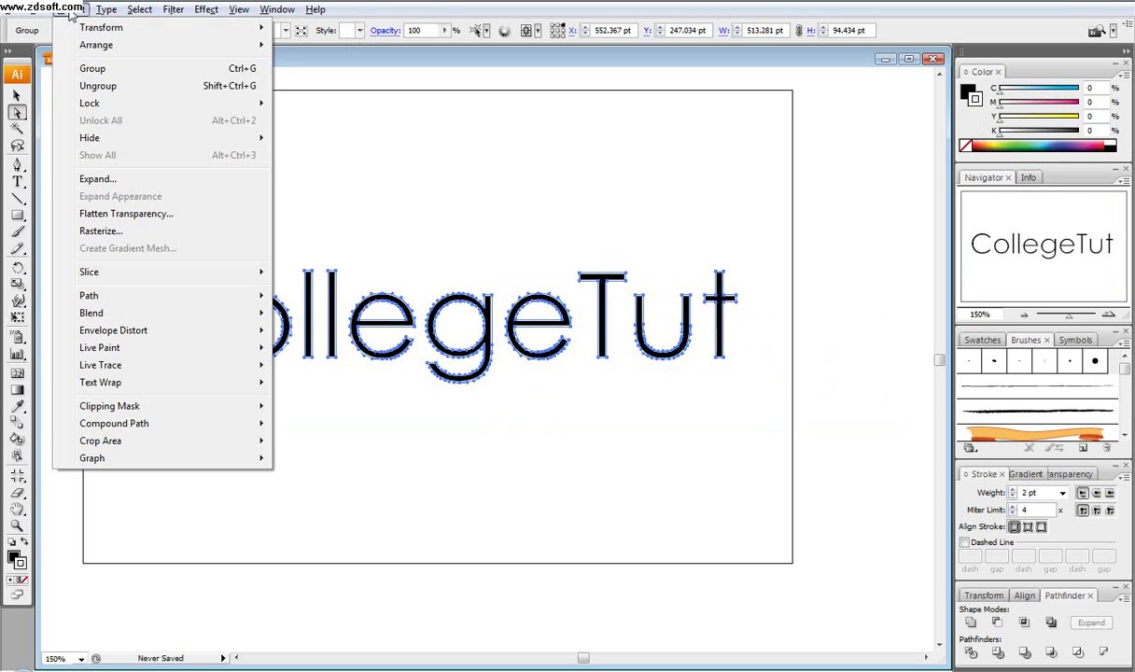
mouse_move(199, 295)
left_click(336, 356)
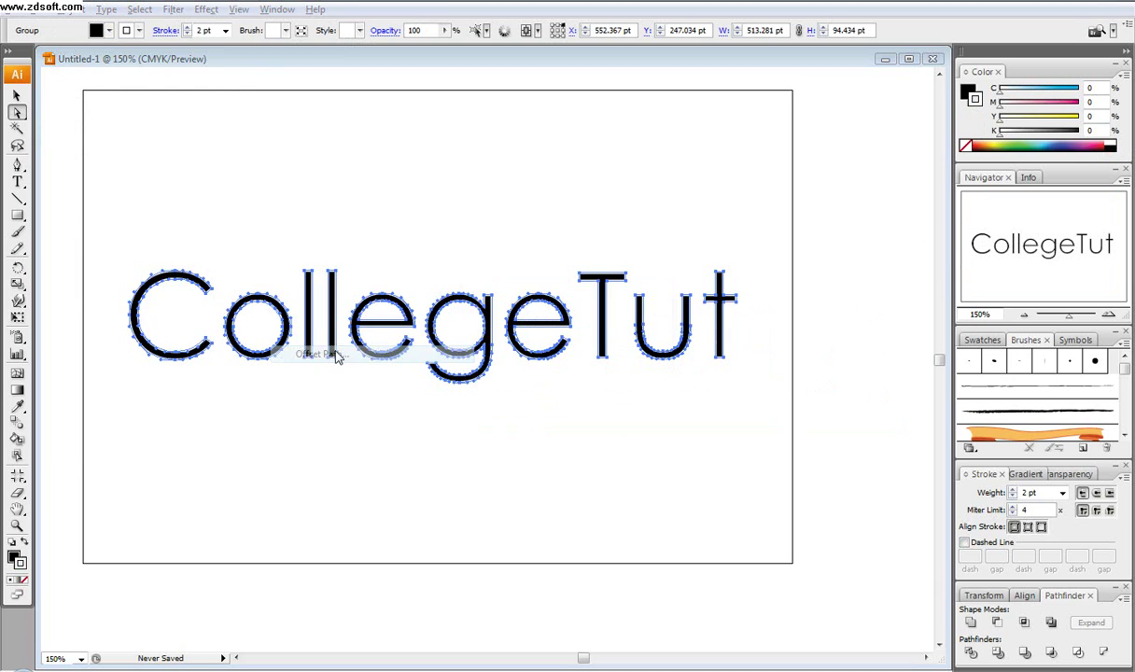
left_click(642, 209)
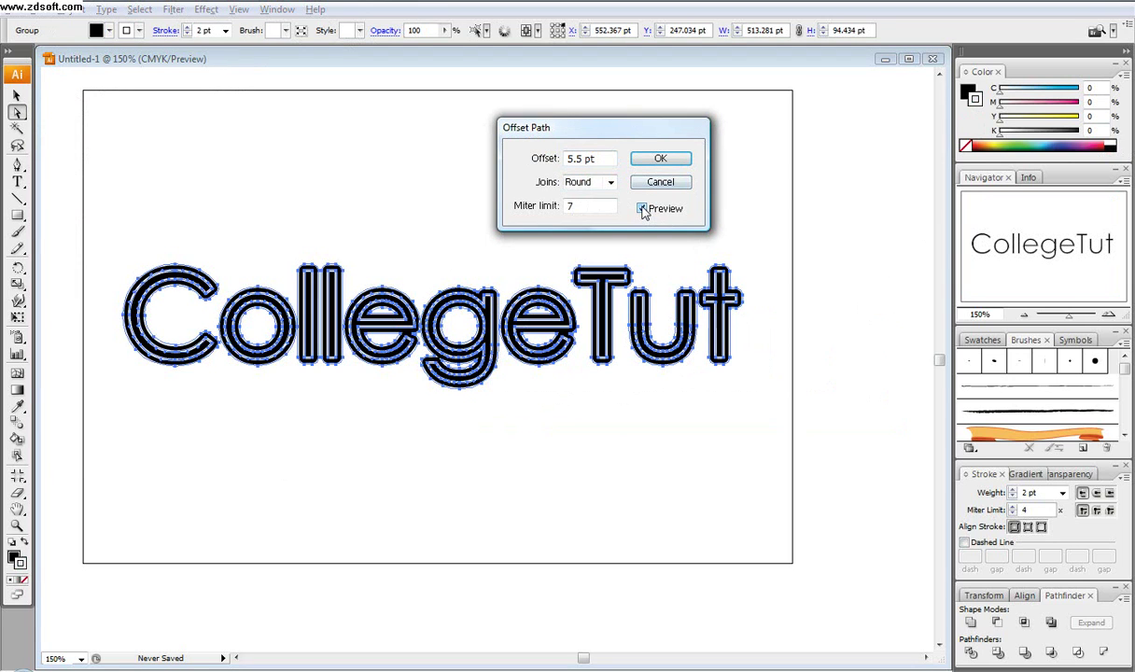
left_click_drag(582, 158, 511, 150)
type("9")
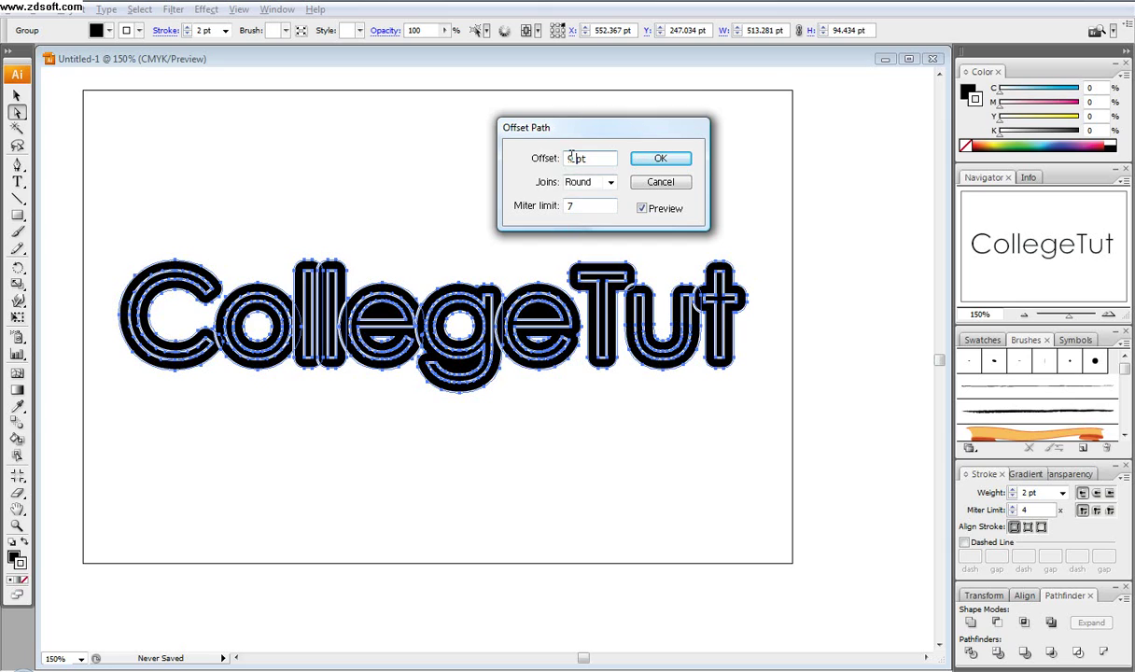
left_click_drag(573, 159, 529, 163)
type("5.5")
left_click(633, 157)
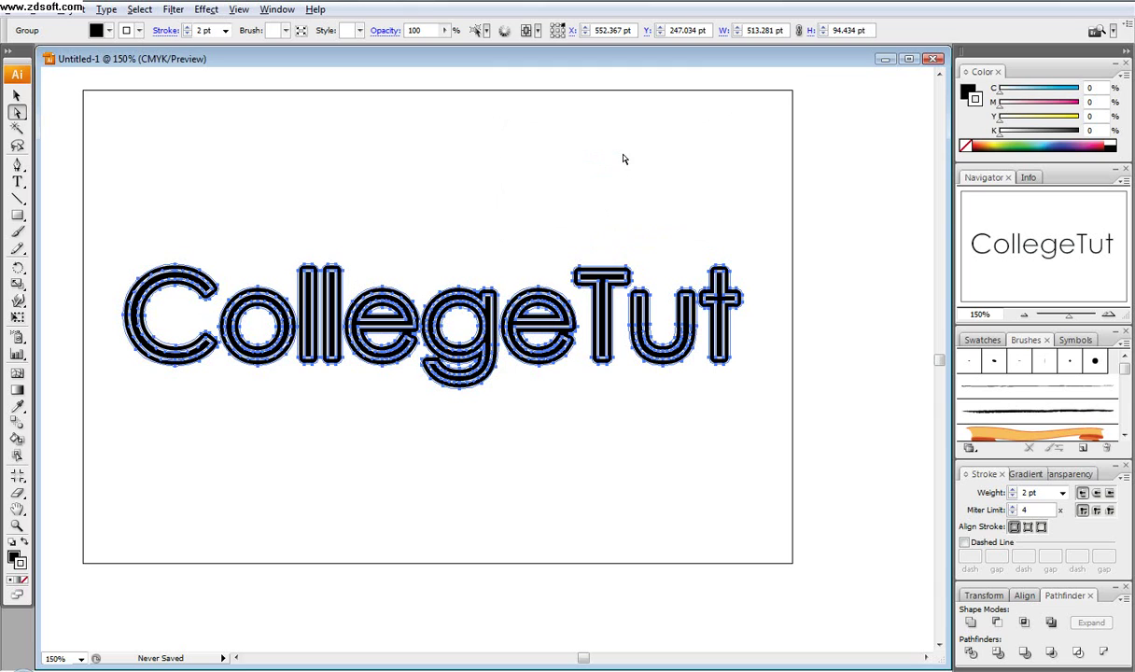
left_click(426, 432)
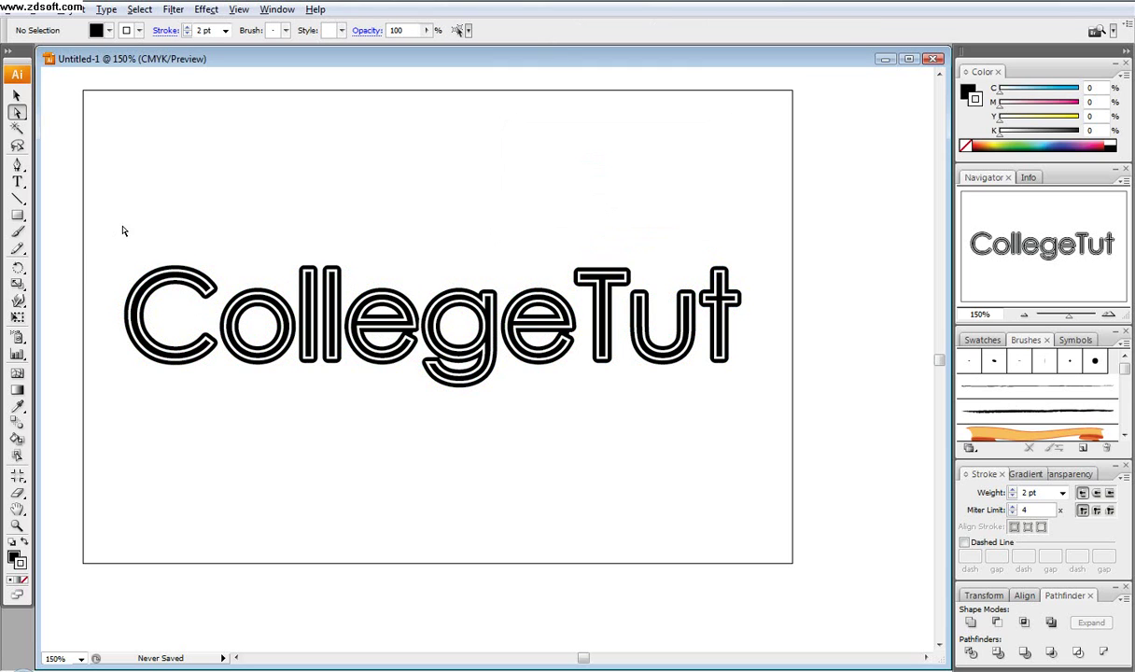
- Turn on a dashed line for the stroke of all the letters
mouse_move(214, 315)
left_mouse_down()
mouse_move(291, 303)
mouse_move(215, 312)
left_mouse_up()
scroll(291, 303, "up", 1)
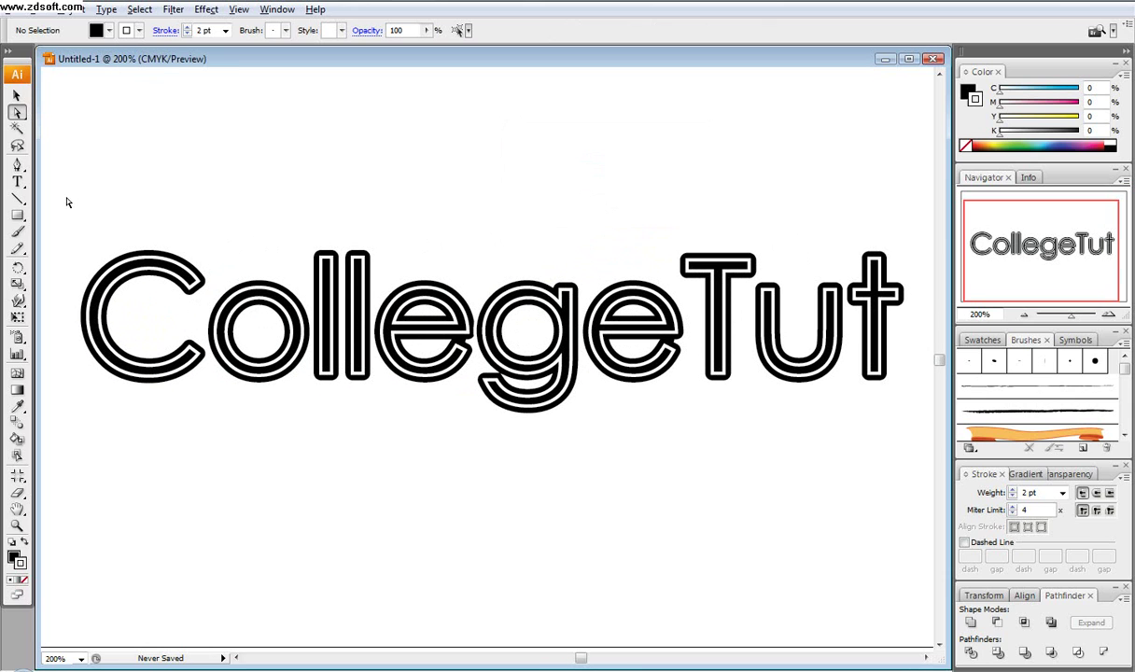
left_click(168, 250)
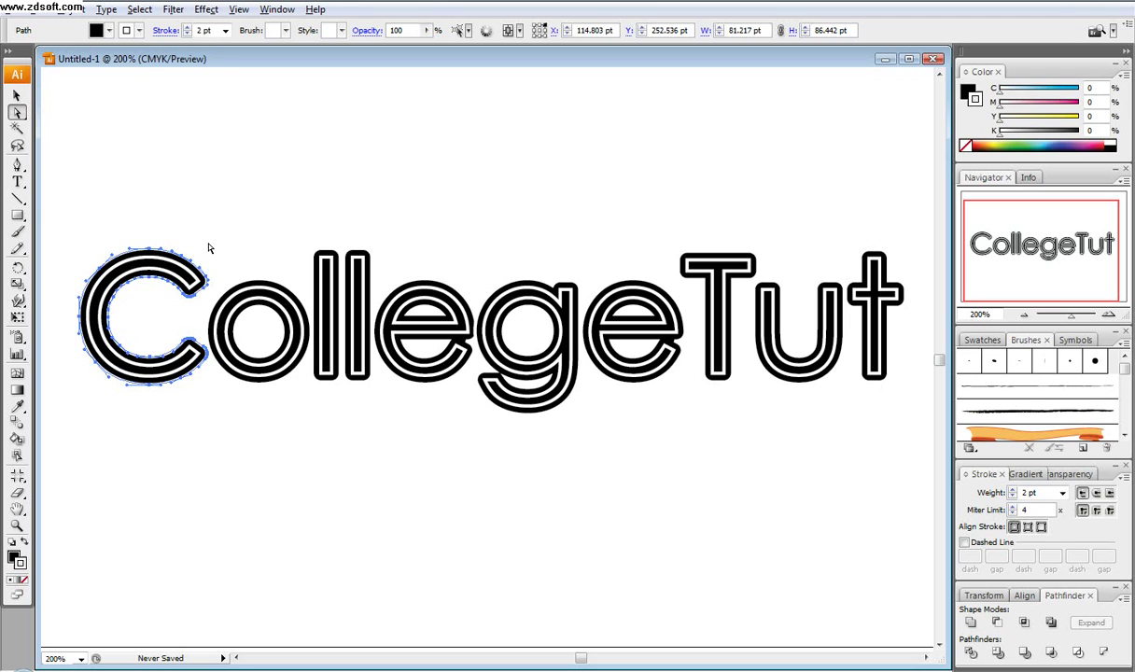
left_click_drag(81, 205, 875, 411)
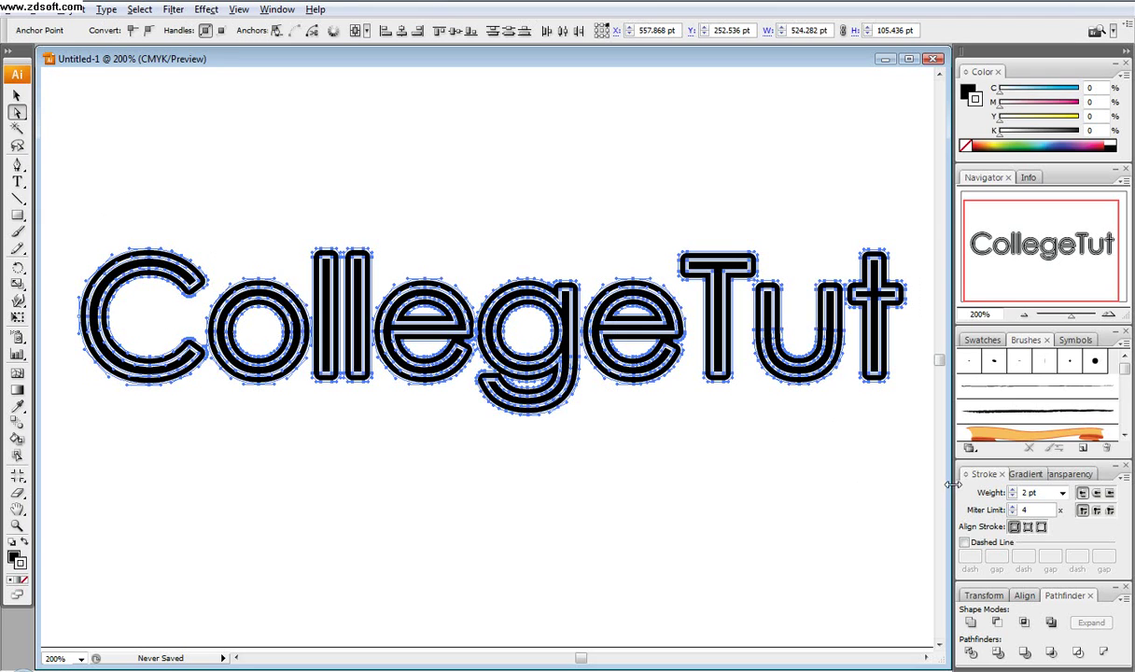
left_click(277, 9)
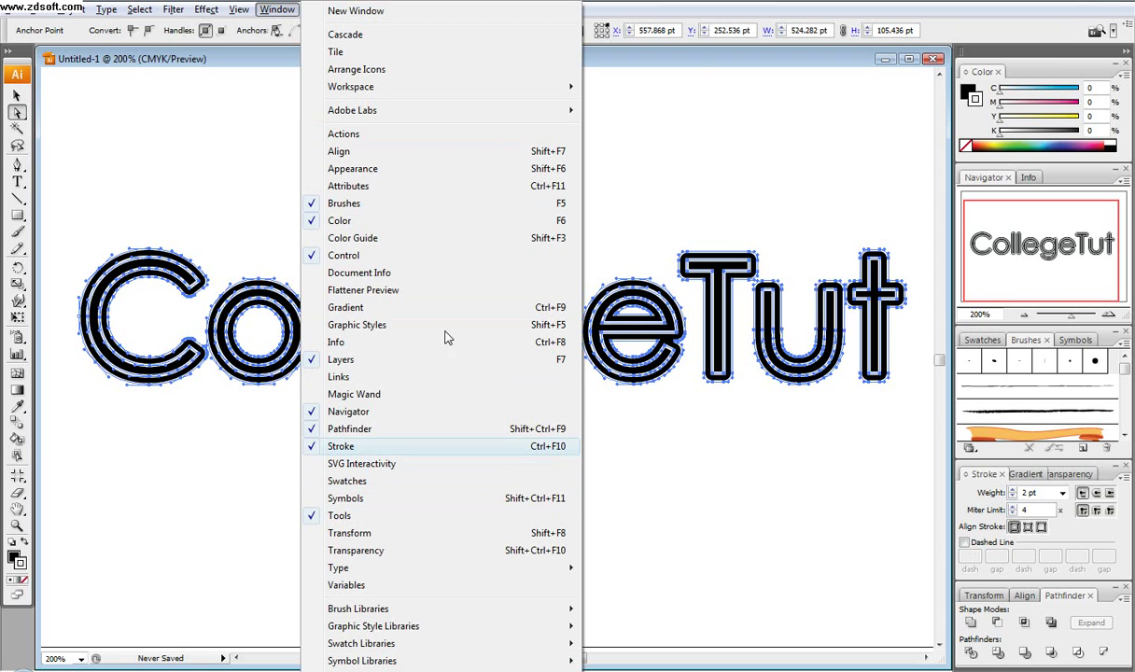
left_click(702, 65)
left_click(965, 543)
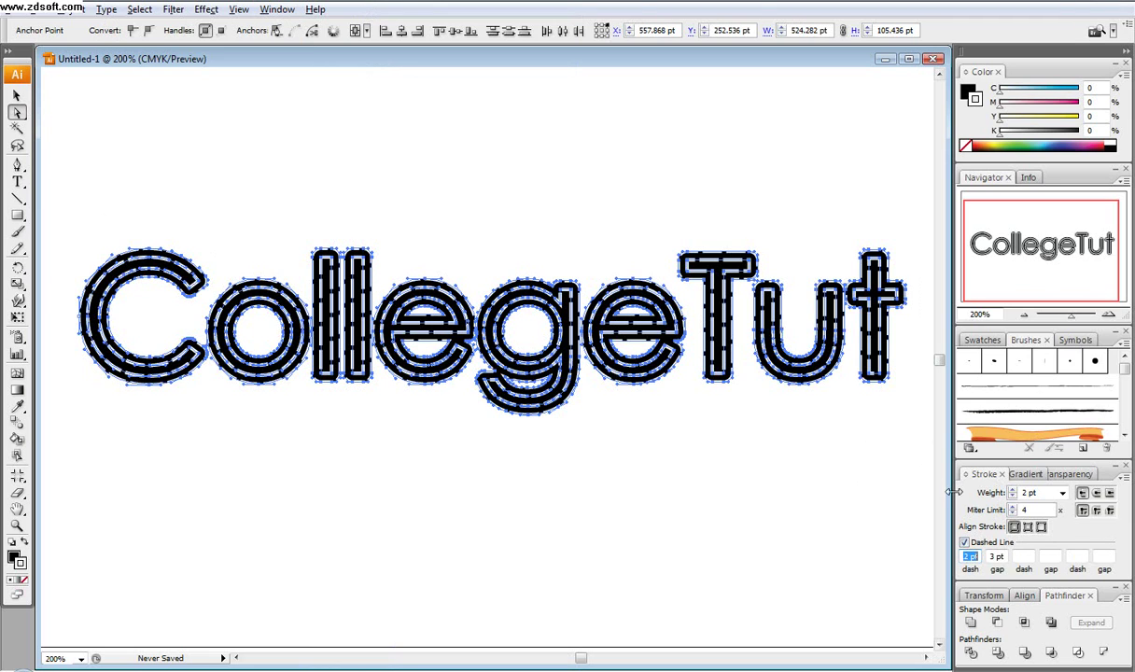
- Try aligning the dashed stroke to the outside and then to the inside of the letter paths
left_click(1038, 527)
left_click(1014, 527)
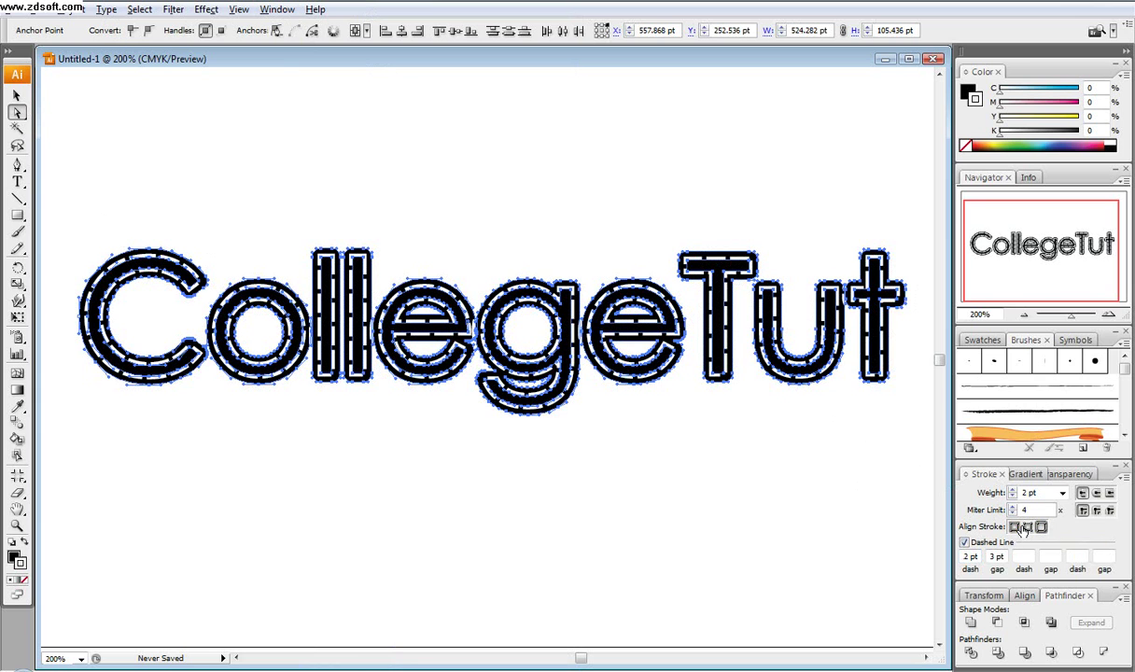
left_click(1026, 527)
left_click(639, 479)
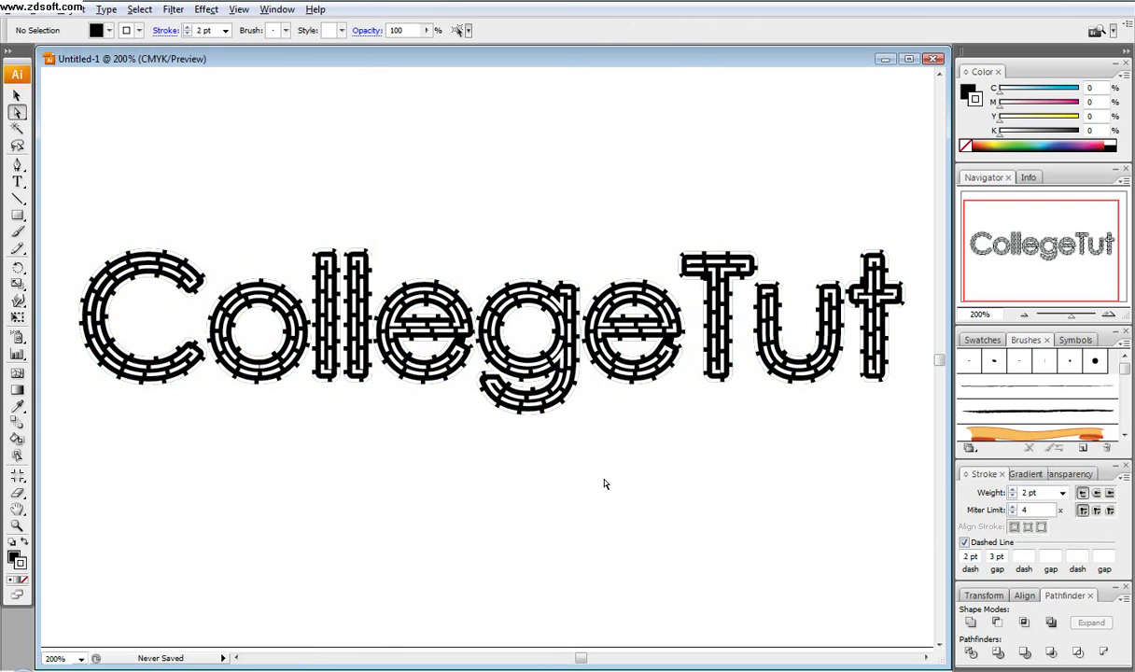
key("ctrl+equal")
key("ctrl+equal")
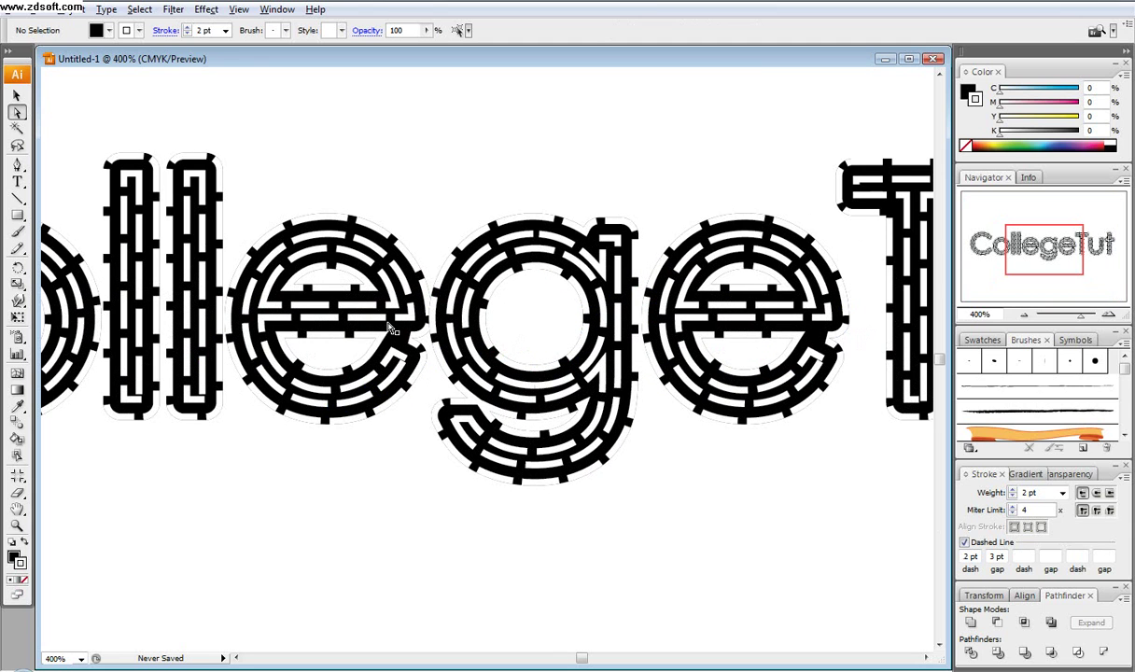
key("ctrl+minus")
key("ctrl+minus")
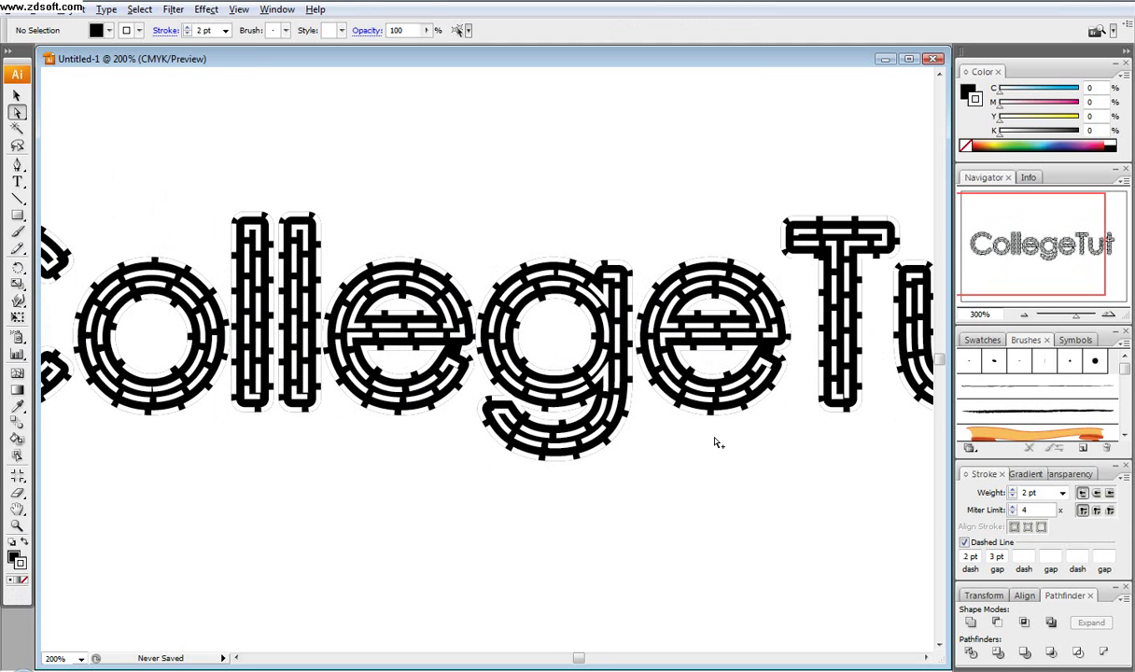
- Set the dashed stroke of all the letters to a 2 pt gap and a 52 pt dash
left_click_drag(61, 219, 794, 454)
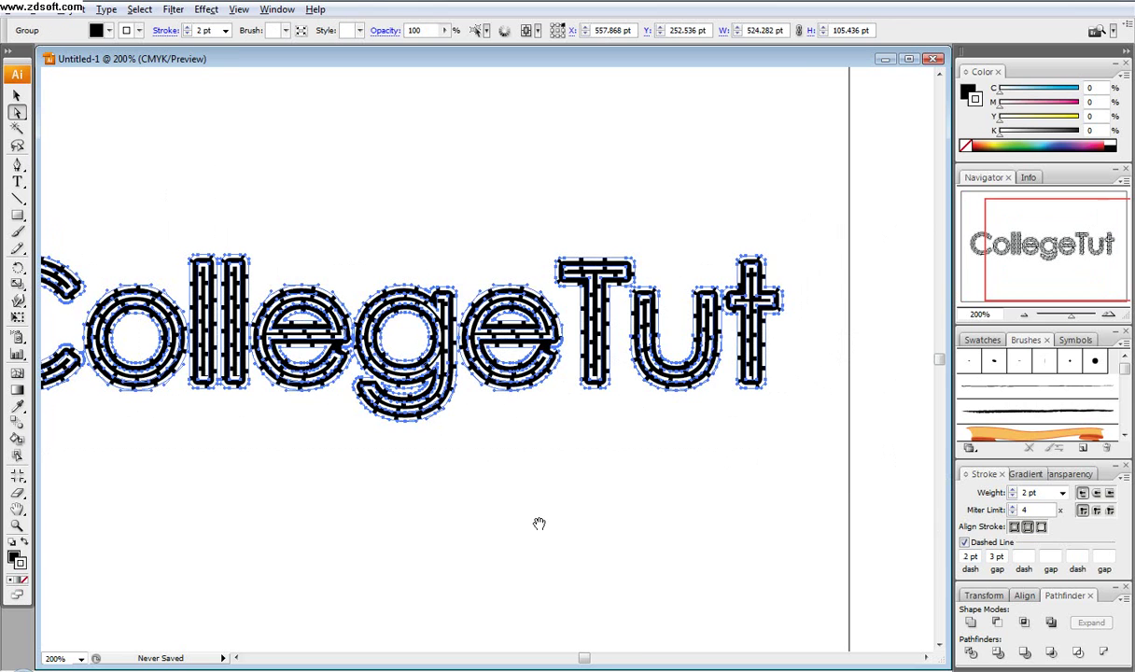
left_click_drag(538, 523, 641, 513)
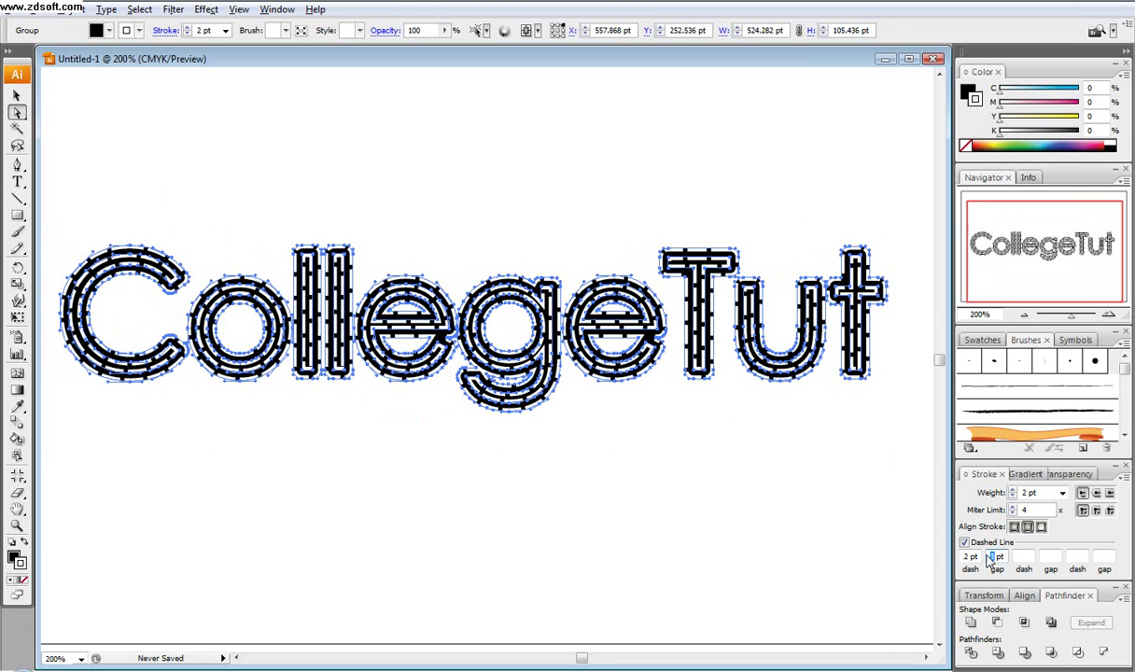
key("ctrl+shift+a")
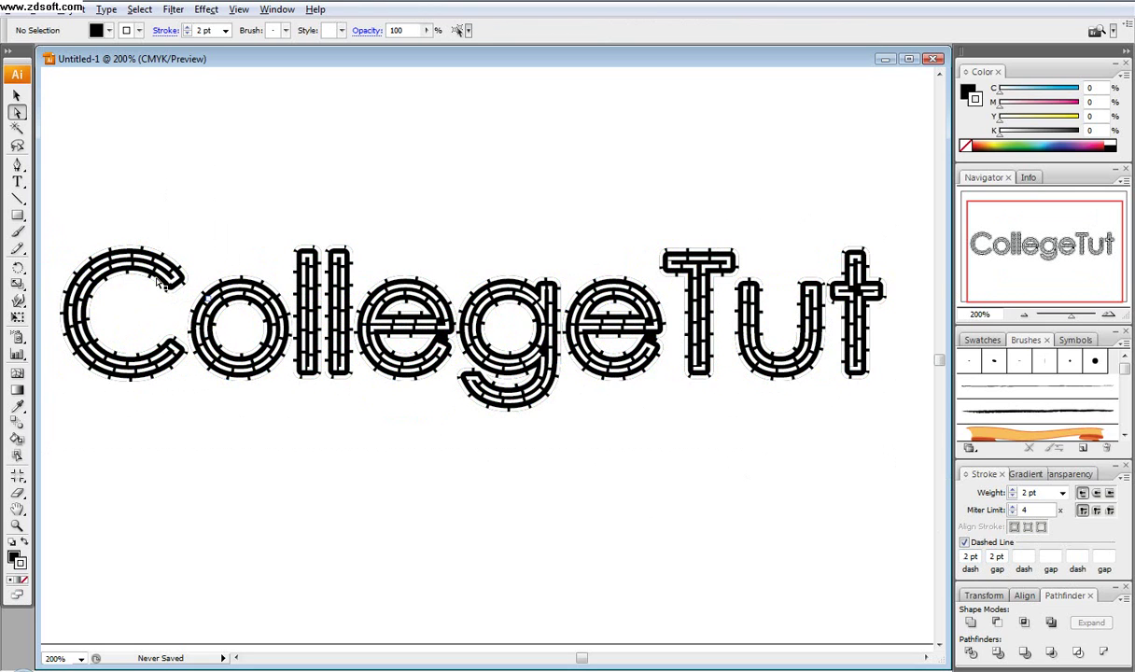
left_click_drag(66, 214, 880, 417)
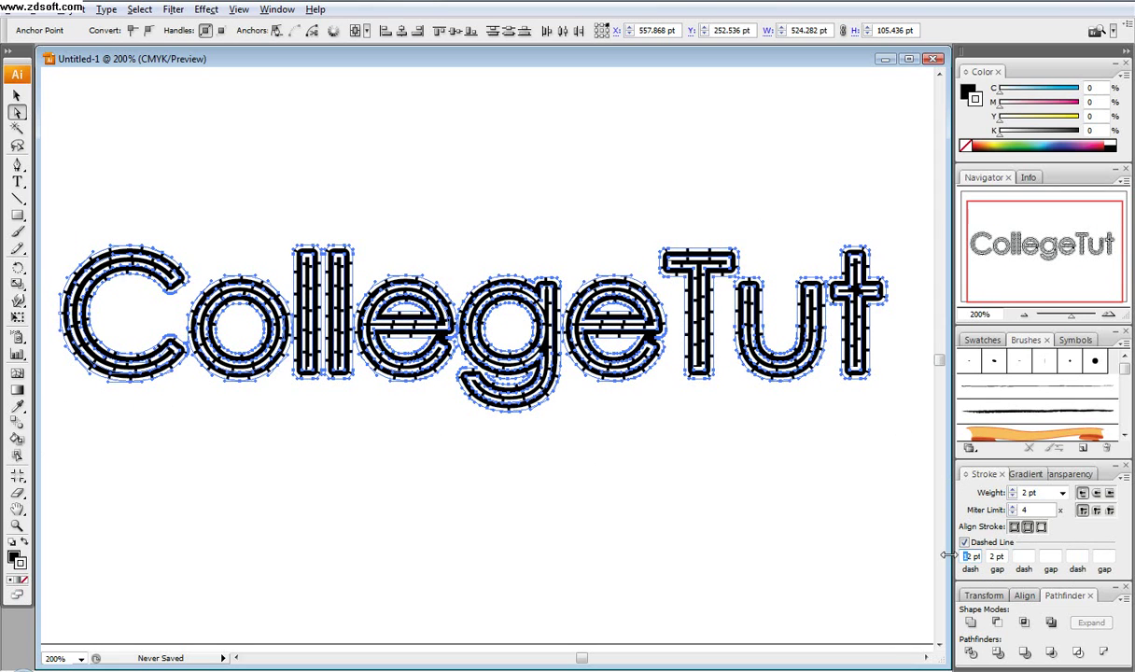
left_click(847, 542)
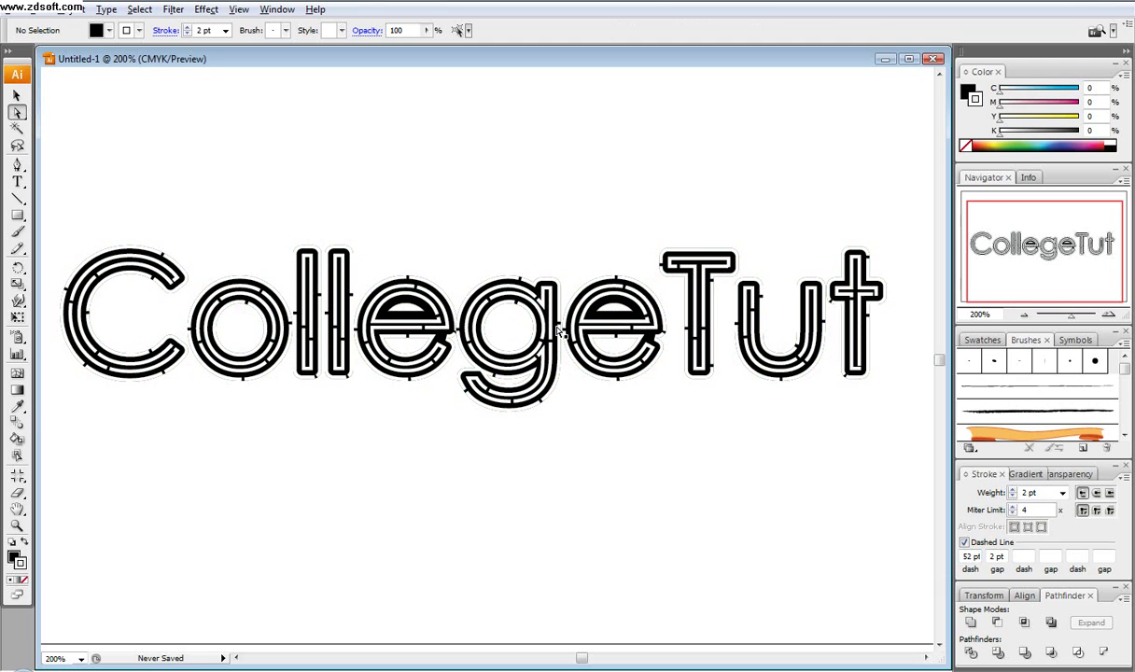
- Undo the dash, gap, stroke alignment and dashed line changes on the lettering
key("ctrl+a")
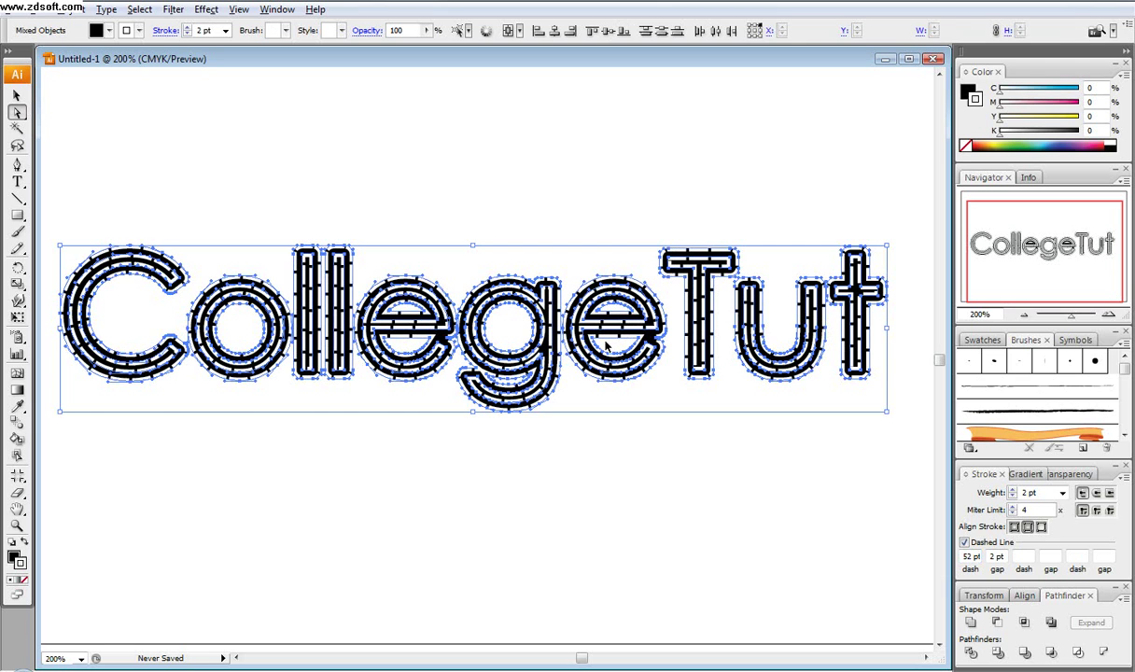
key("ctrl+z")
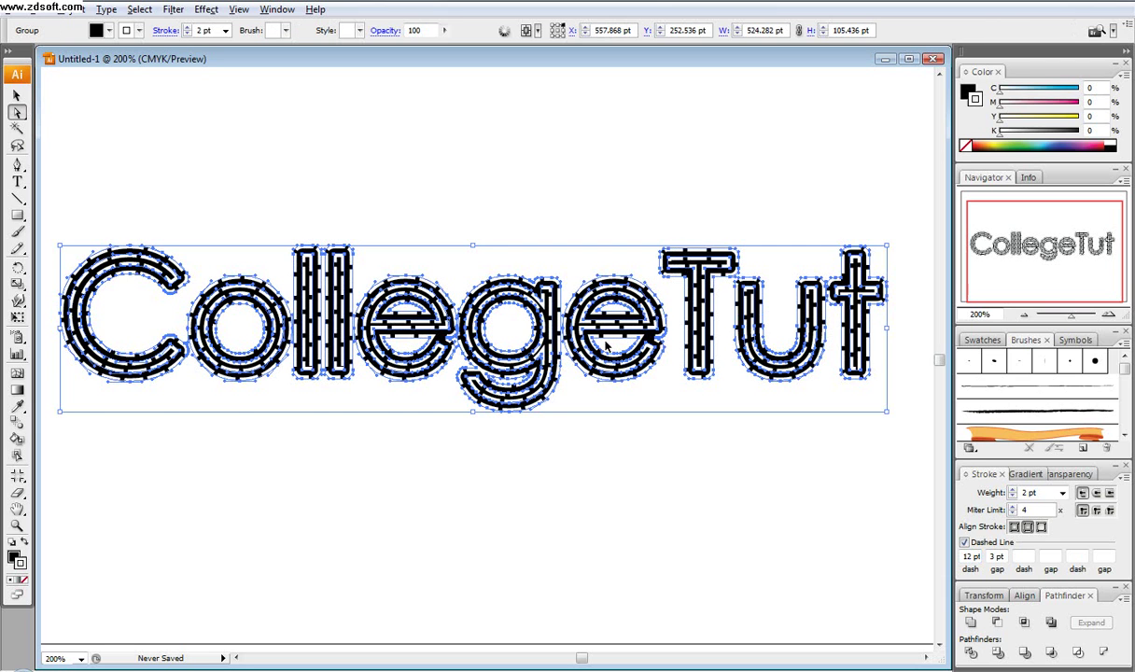
key("ctrl+z")
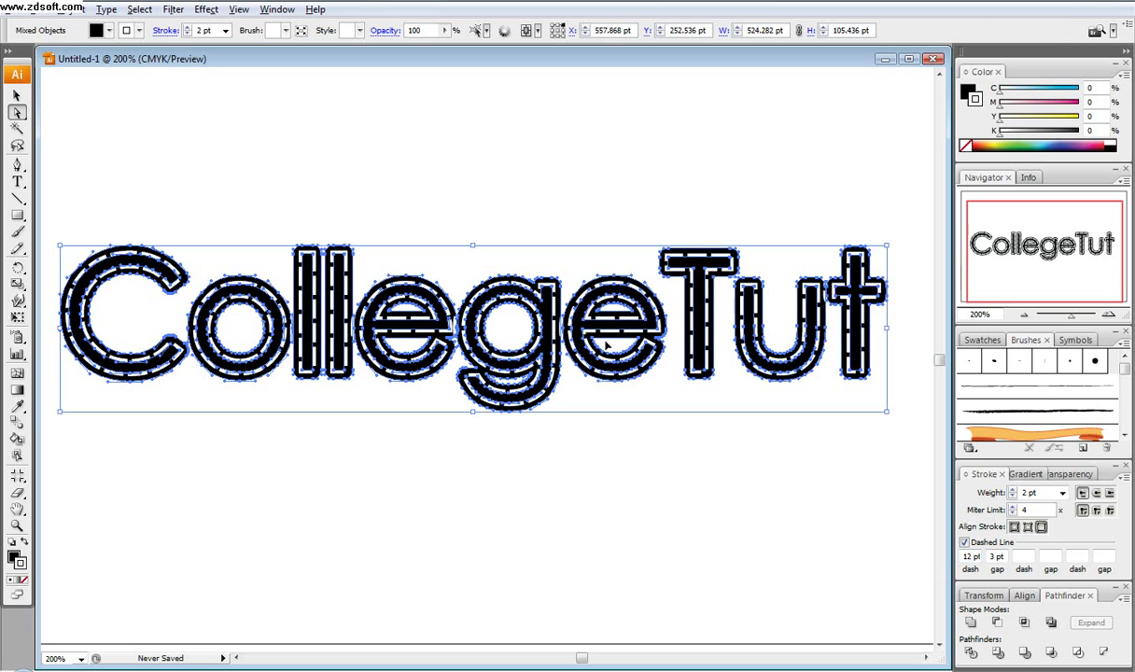
key("ctrl+z")
key("ctrl+z")
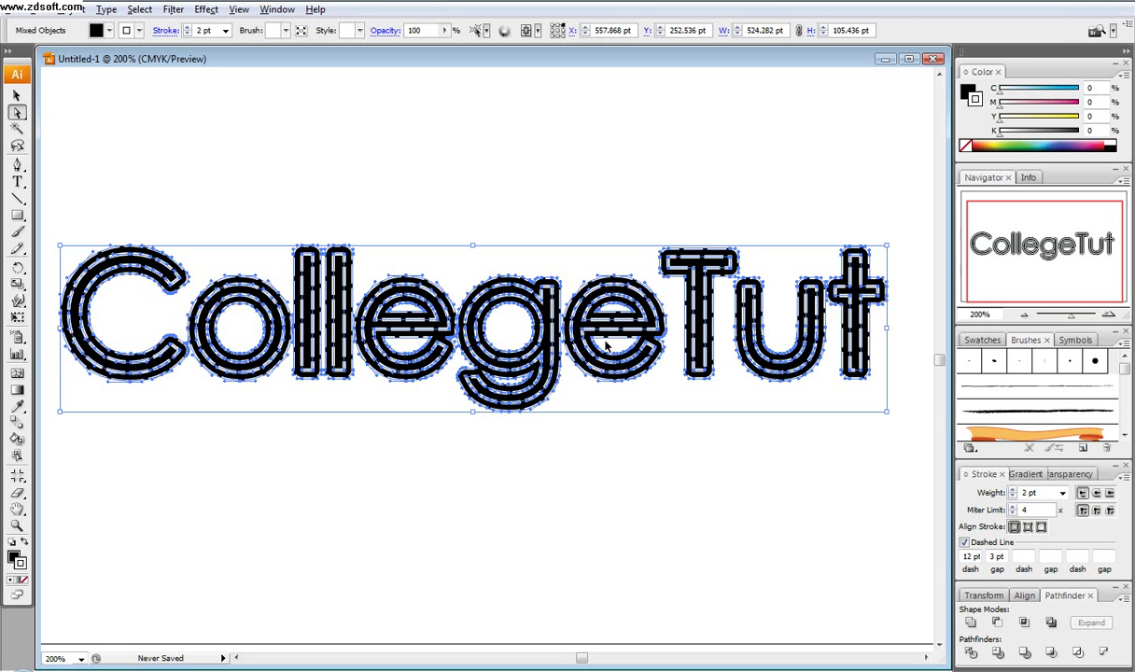
key("ctrl+z")
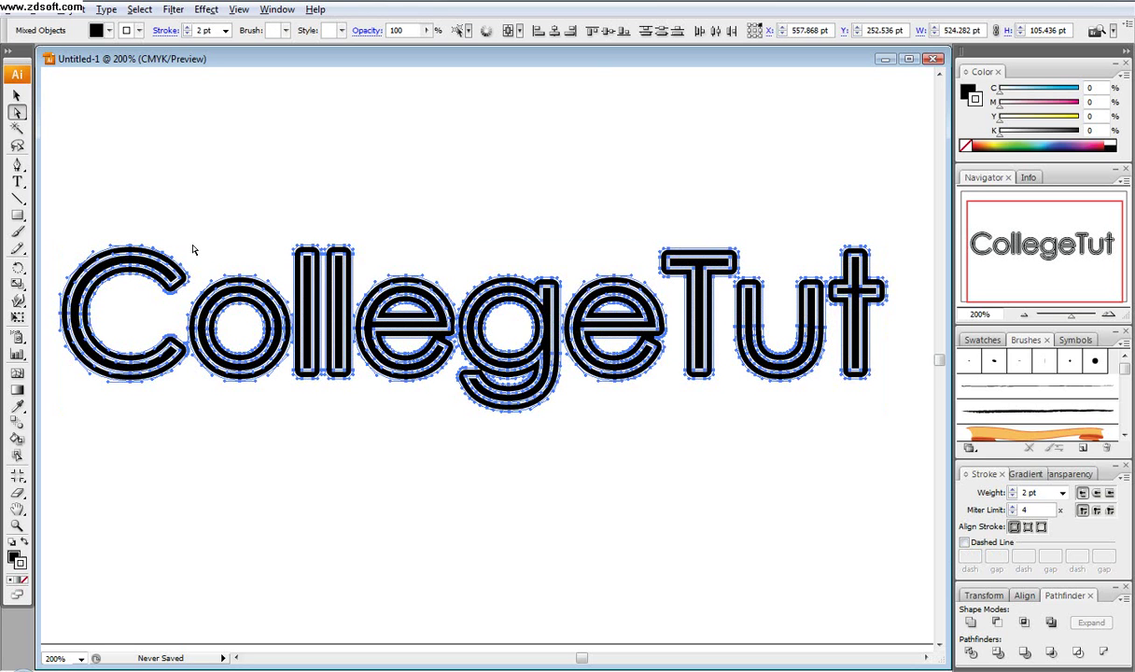
- Offset the paths of all the letters two more times in succession by 5.5 pt with round joins
left_click(67, 9)
mouse_move(132, 300)
left_click(300, 349)
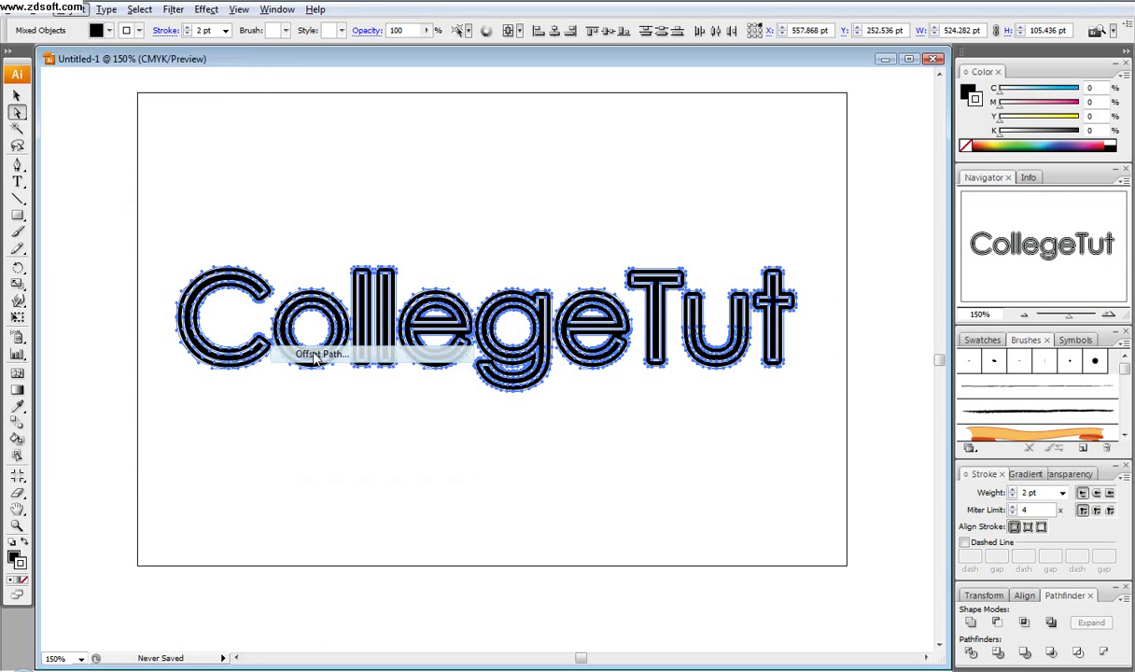
left_click(622, 314)
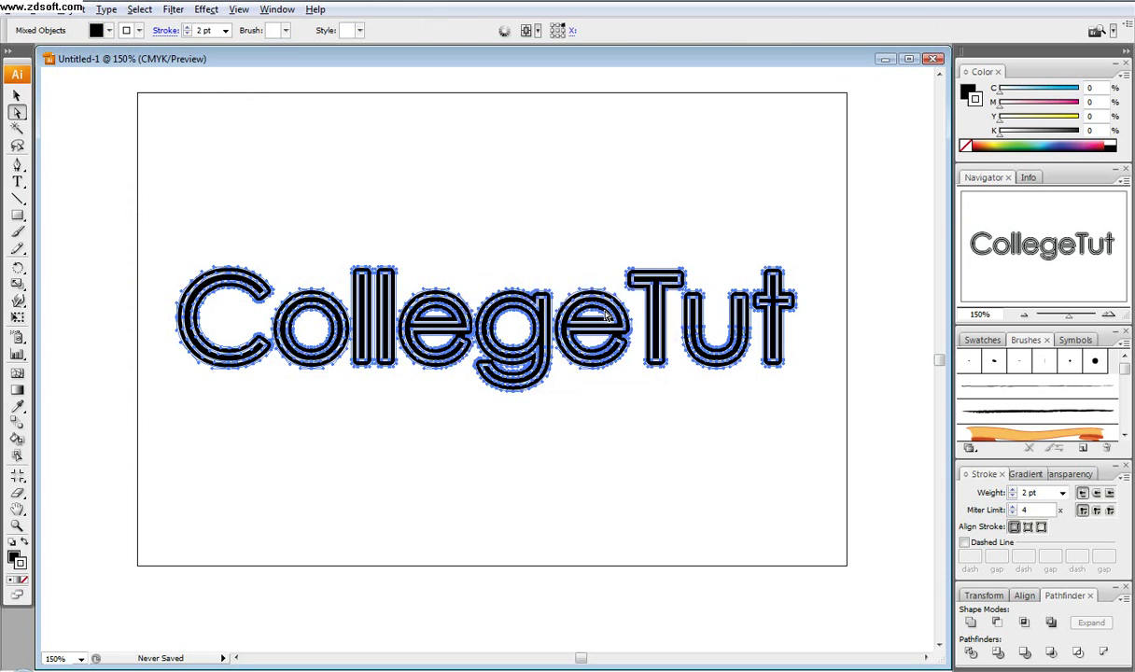
left_click(65, 9)
mouse_move(151, 291)
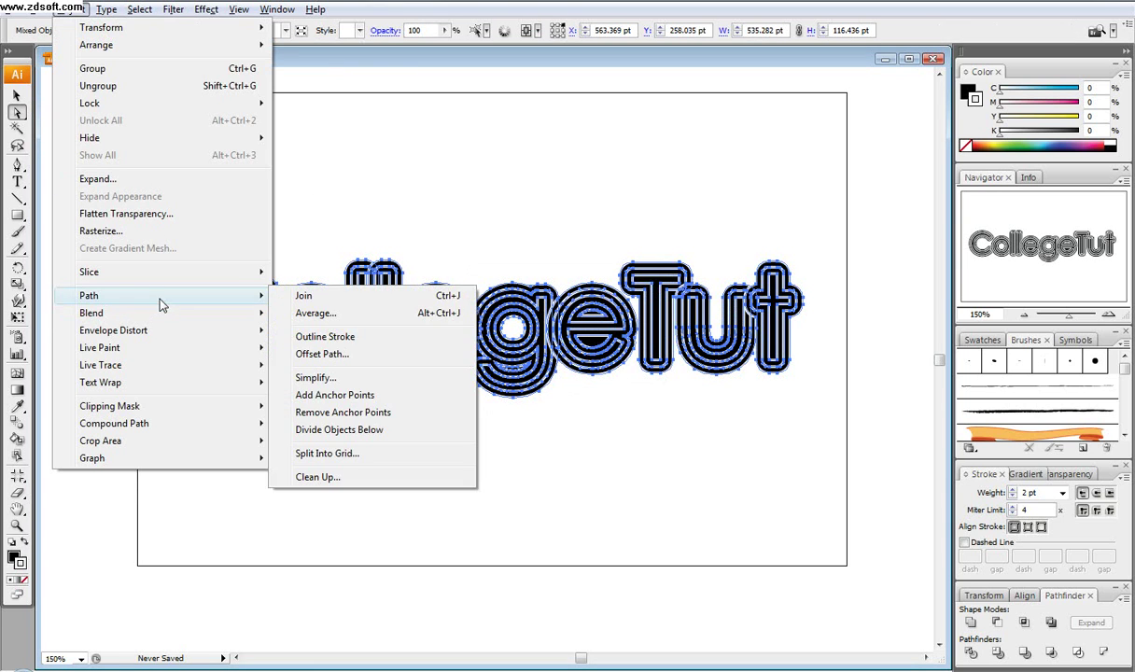
left_click(315, 358)
left_click(627, 314)
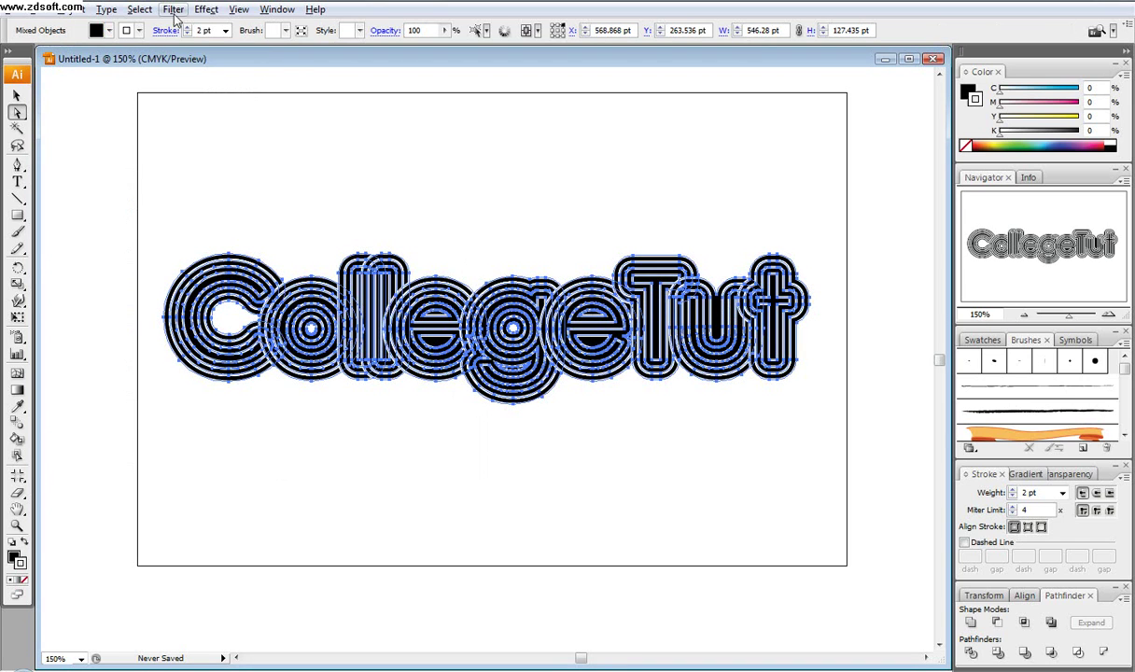
- Offset all the letter outlines once again by 5.5 pt with round joins and a miter limit of 7, then deselect them
left_click(66, 9)
mouse_move(151, 293)
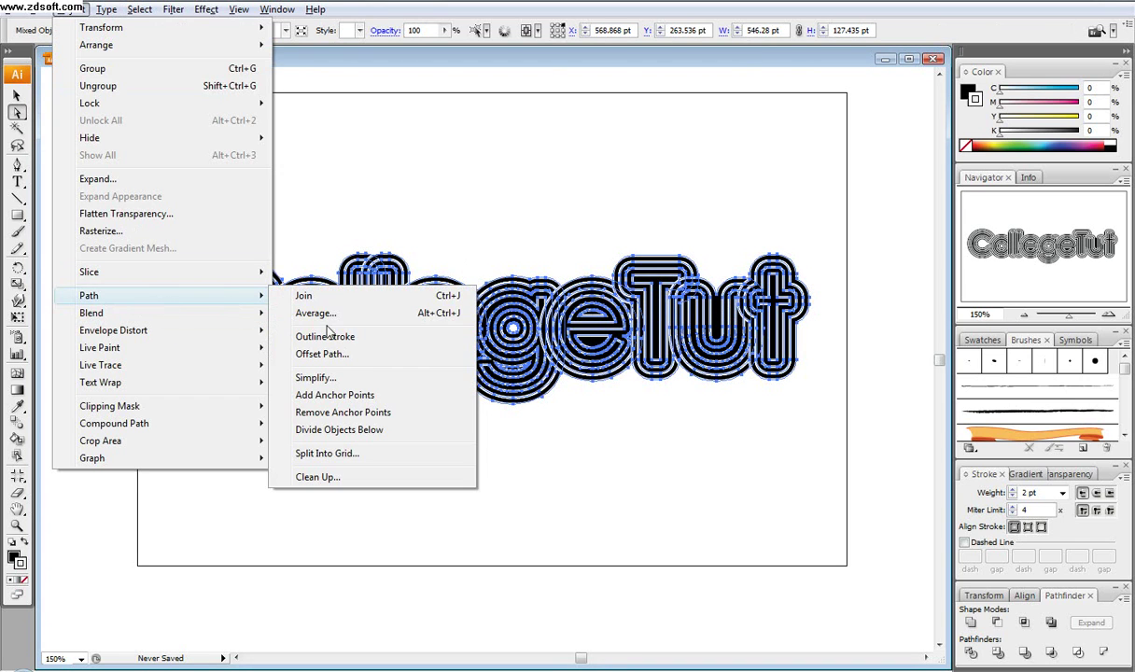
left_click(322, 354)
left_click(625, 315)
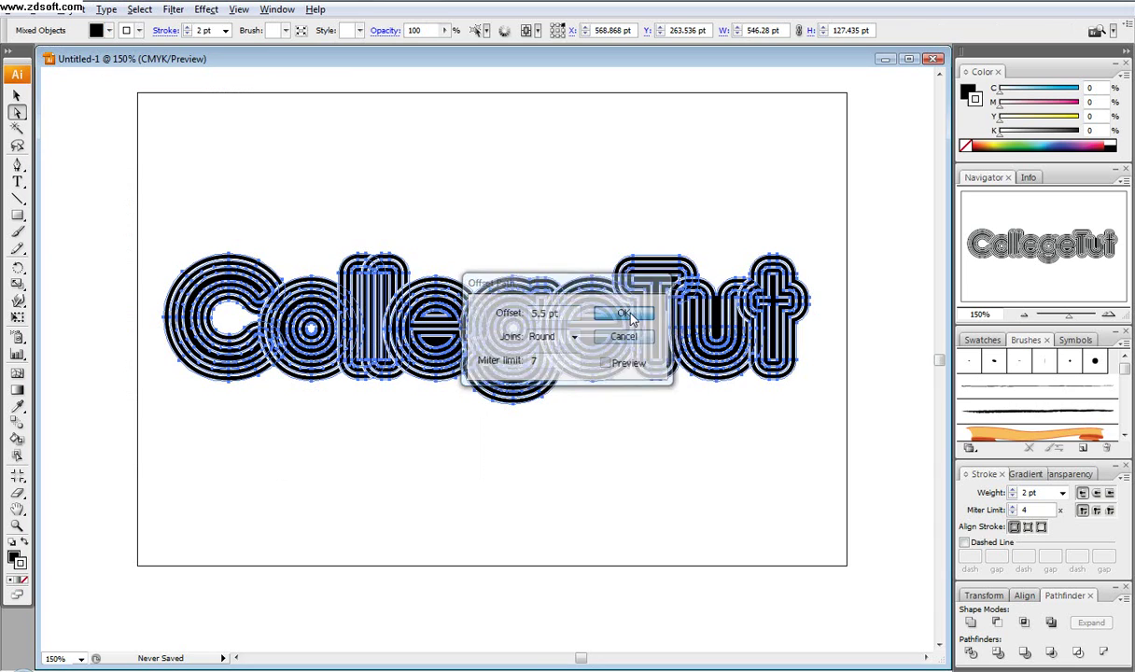
left_click(504, 487)
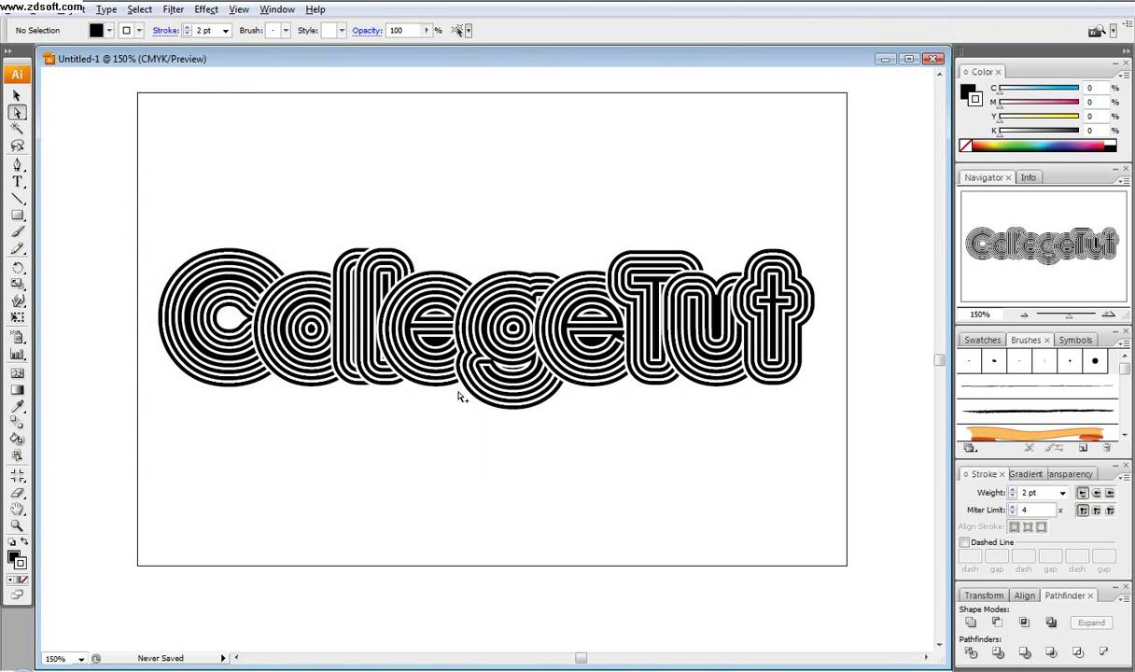
- Examine the concentric outlines and their overlaps across the lettering, especially around the last letters
scroll(459, 396, "up", 1)
left_click_drag(423, 411, 390, 442)
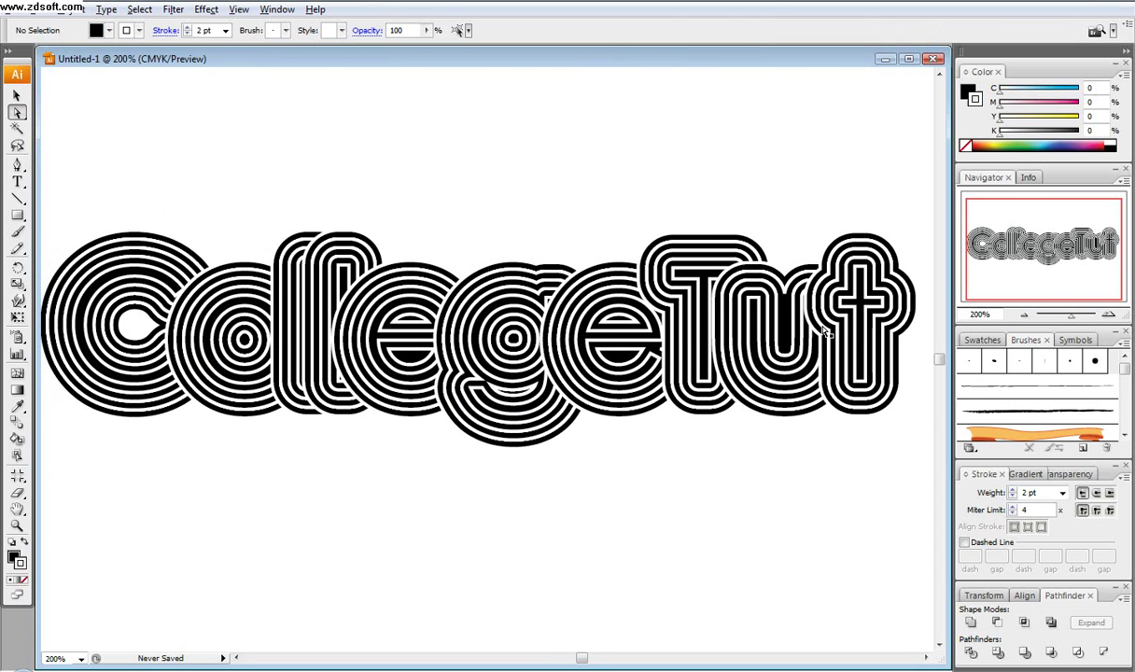
scroll(823, 325, "up", 2)
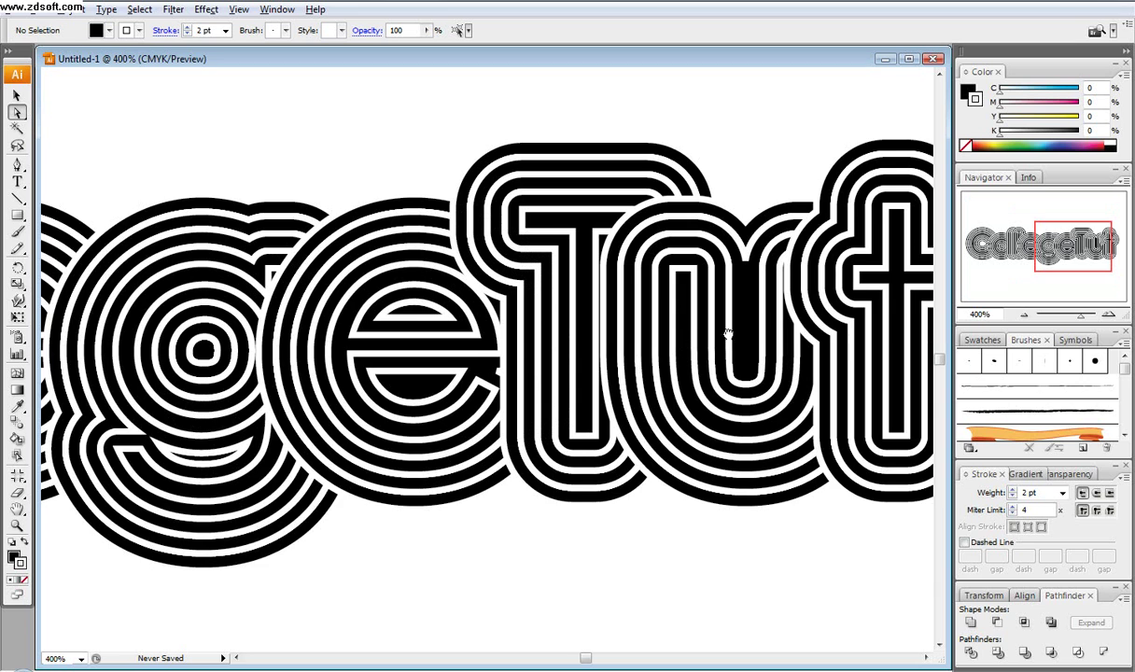
left_click_drag(727, 329, 574, 347)
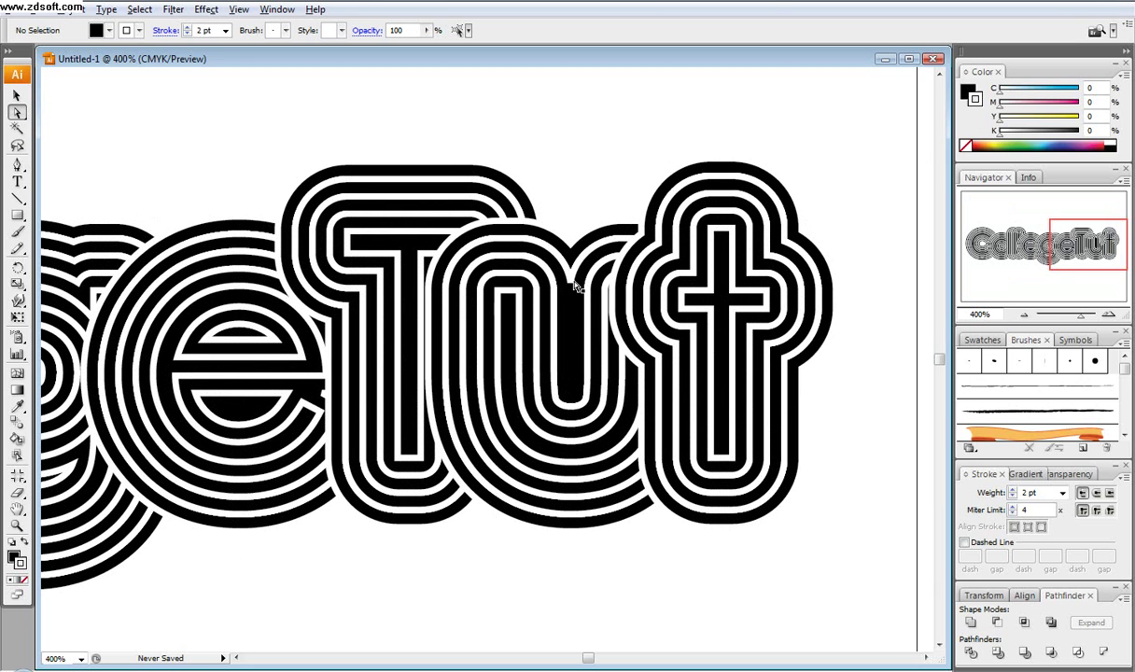
left_click_drag(313, 446, 385, 443)
scroll(388, 419, "down", 1)
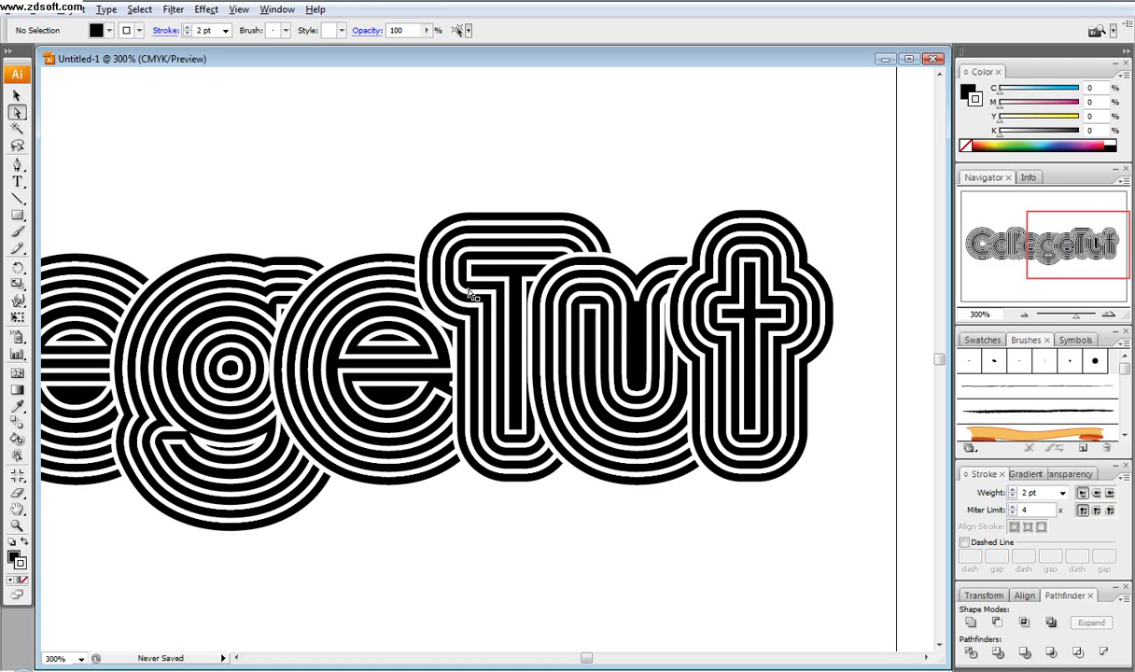
left_click(348, 370, "ctrl+alt")
left_click_drag(317, 380, 557, 379)
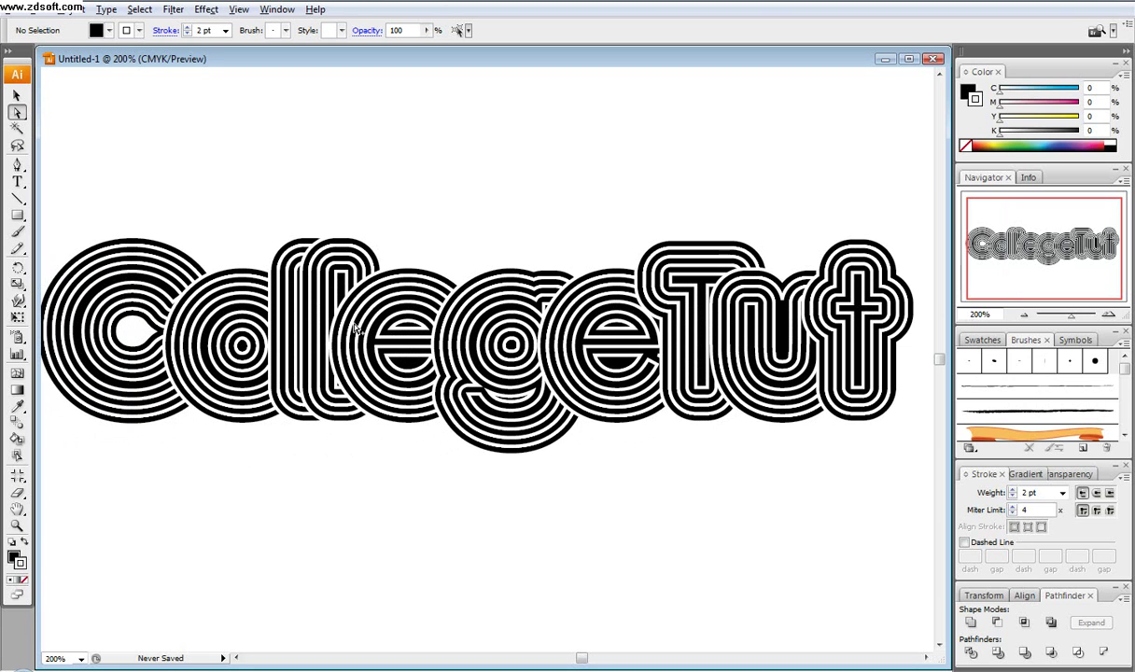
- Delete the second-outermost offset outline and the original letter outline from the C to thicken its black bands
left_click_drag(88, 327, 334, 323)
scroll(334, 323, "up", 3)
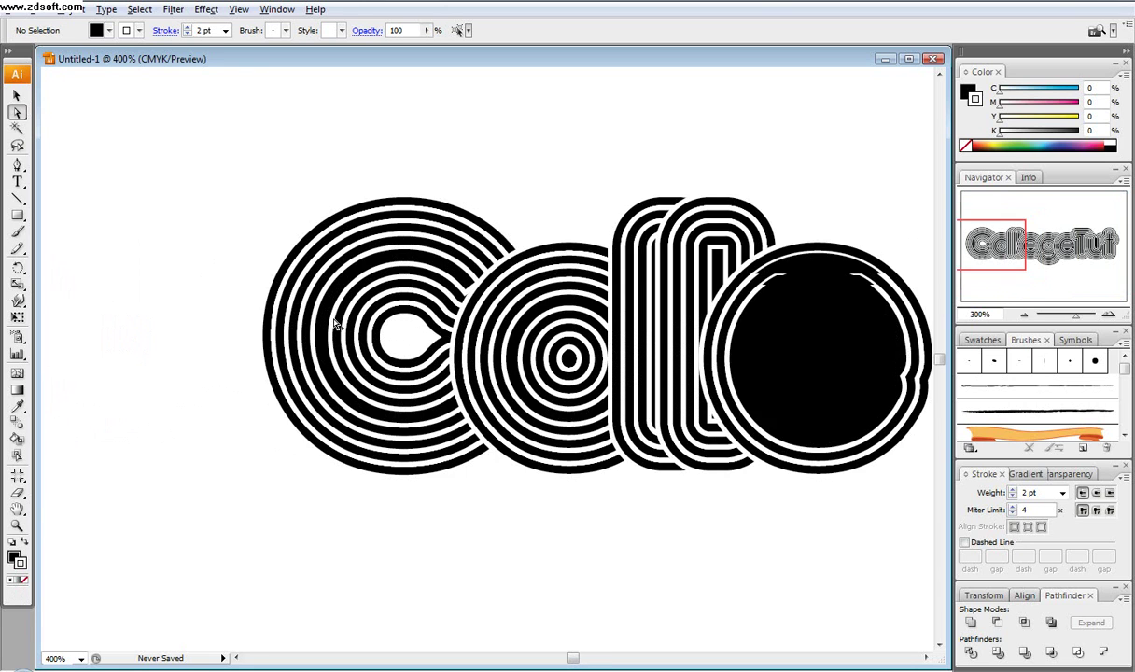
left_click(266, 280)
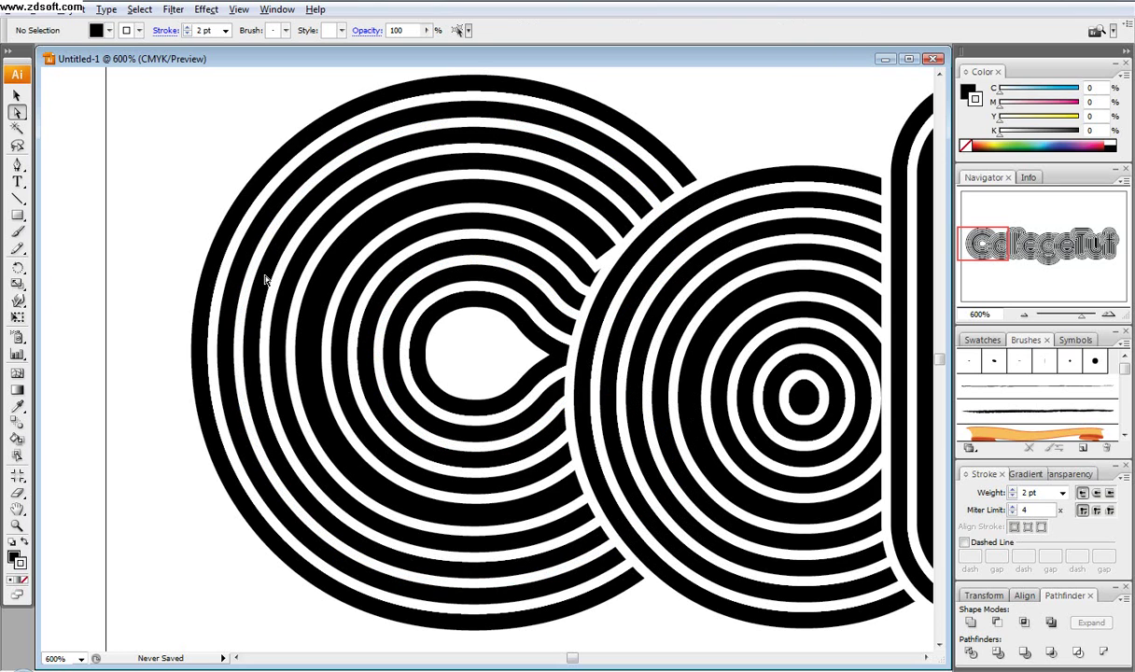
key("Delete")
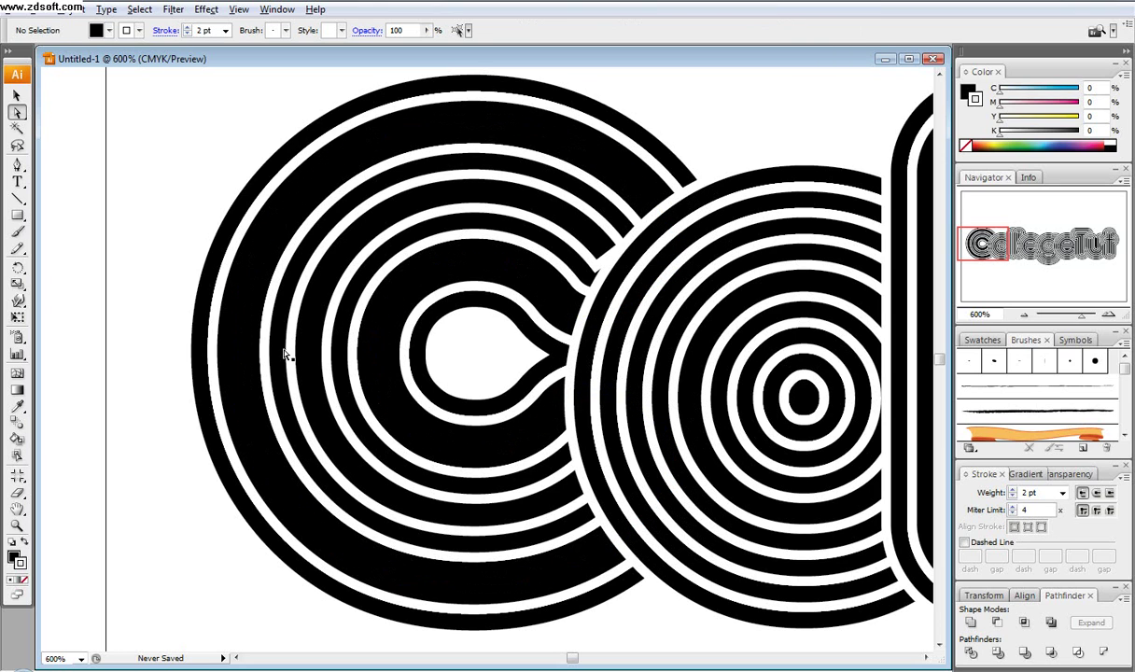
left_click(308, 321)
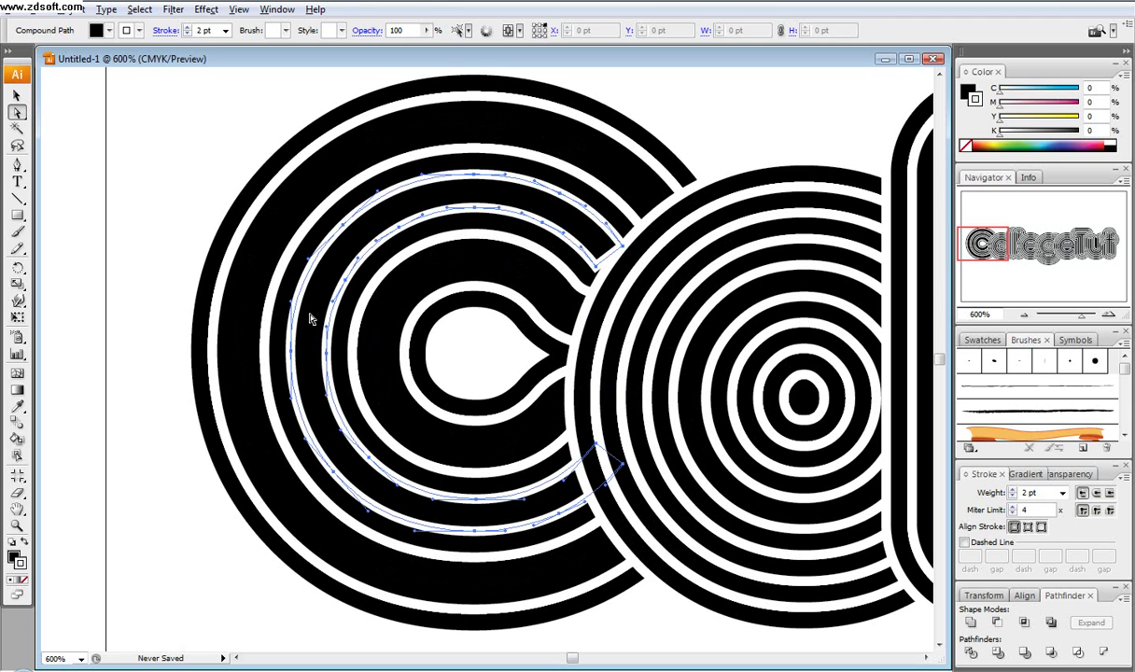
key("Delete")
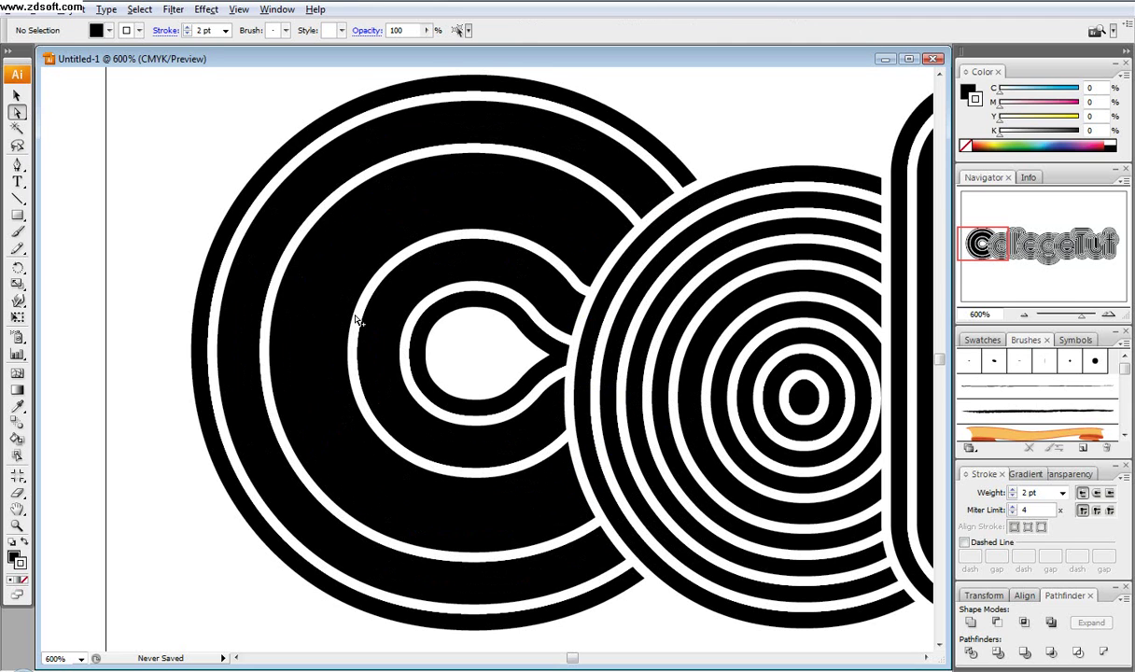
scroll(354, 315, "down", 2)
left_click_drag(496, 345, 286, 367)
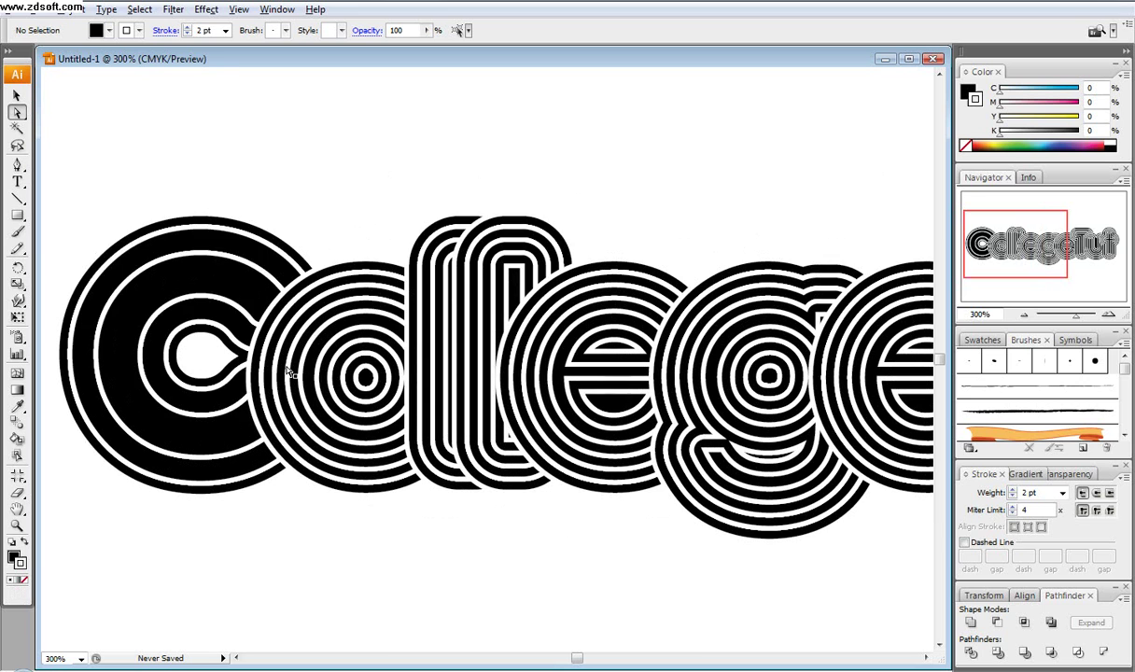
key("ctrl+minus")
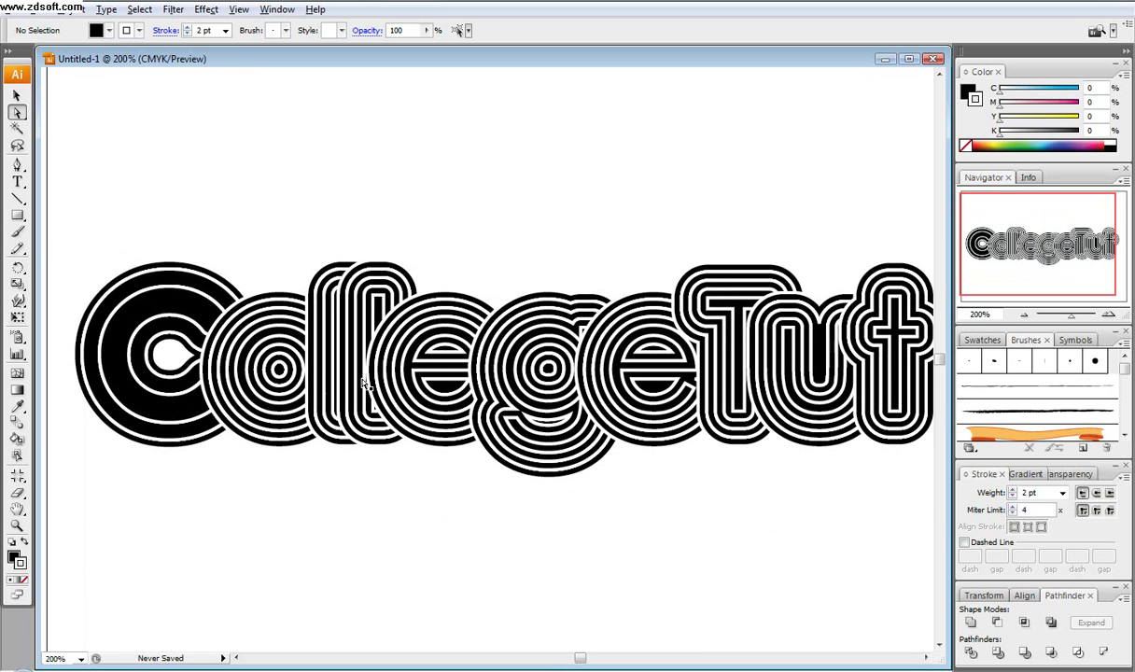
key("ctrl+minus")
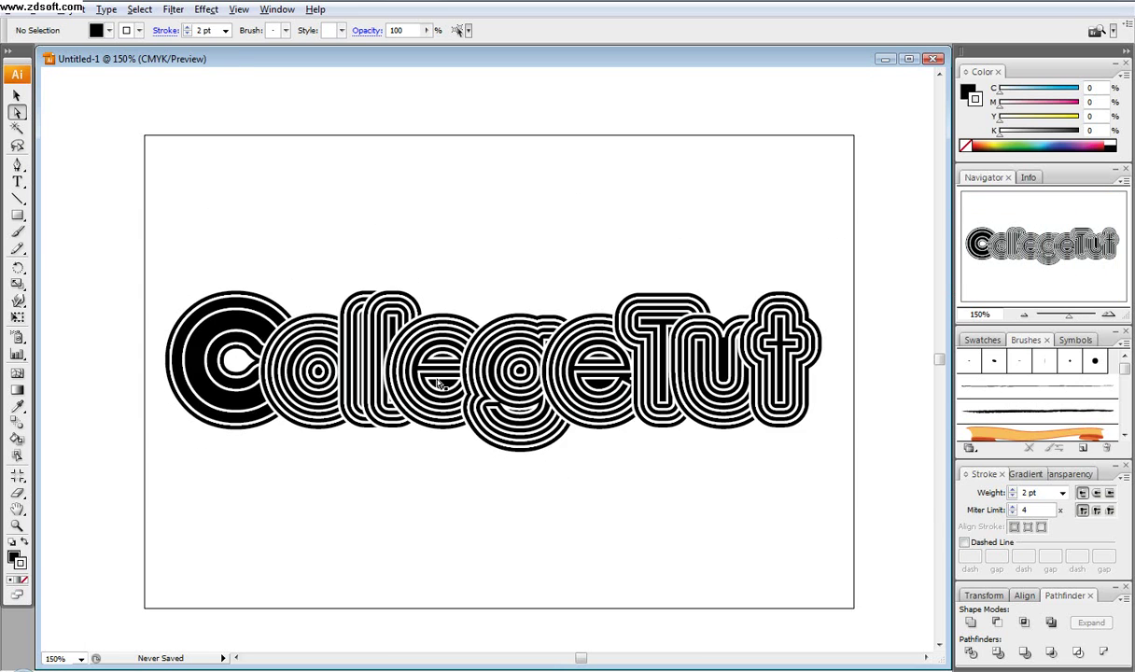
left_click_drag(480, 382, 492, 371)
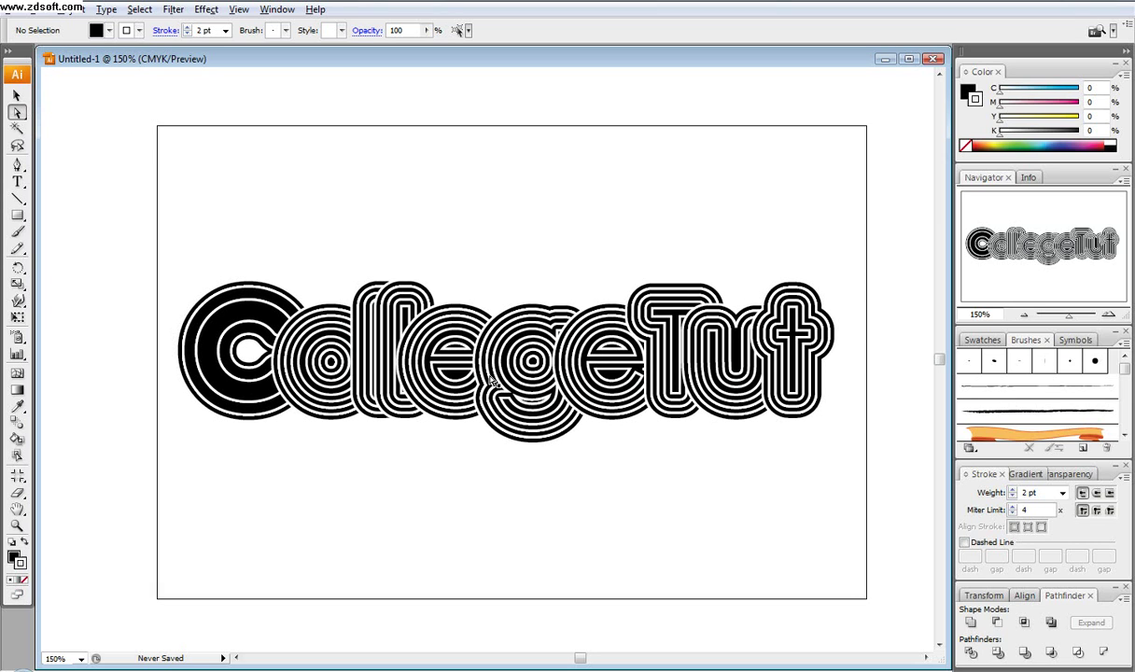